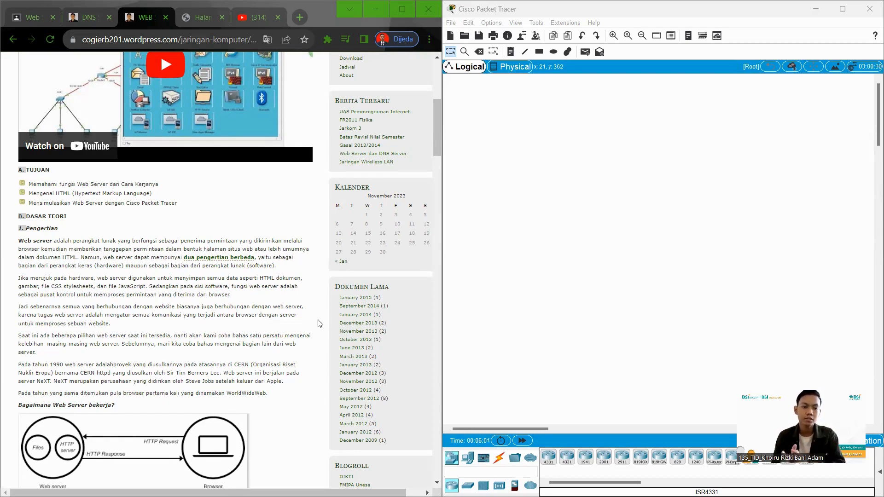
Read through the web server theory article down to the experiment's network scheme and procedure.
{"action": "scroll", "coordinate": [46, 311], "scroll_direction": "down", "scroll_amount": 4}
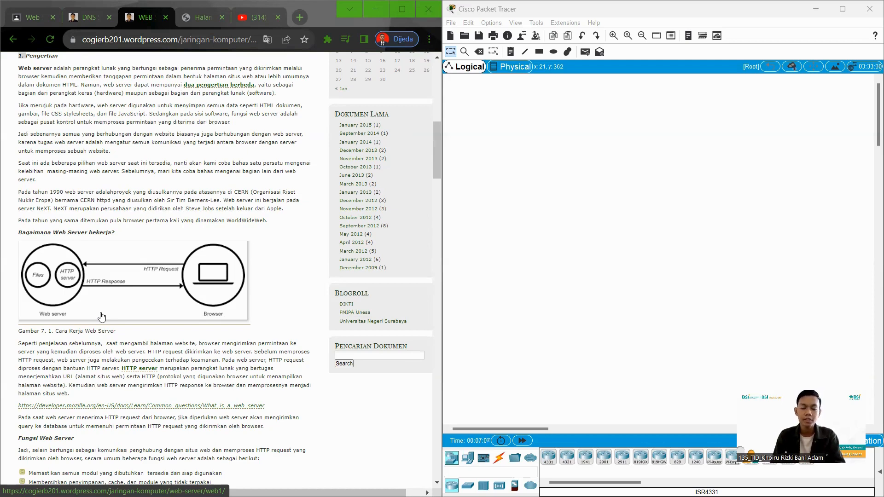
{"action": "scroll", "coordinate": [101, 316], "scroll_direction": "down", "scroll_amount": 4}
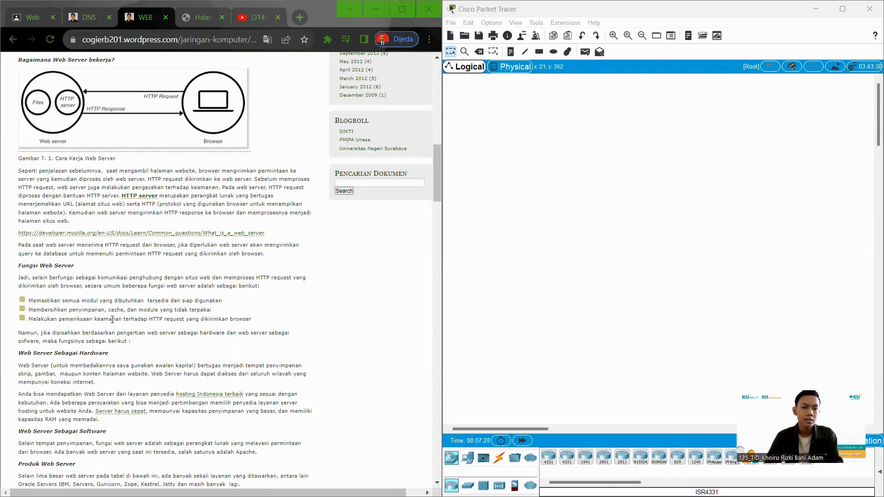
{"action": "scroll", "coordinate": [113, 322], "scroll_direction": "down", "scroll_amount": 7}
{"action": "scroll", "coordinate": [134, 321], "scroll_direction": "down", "scroll_amount": 15}
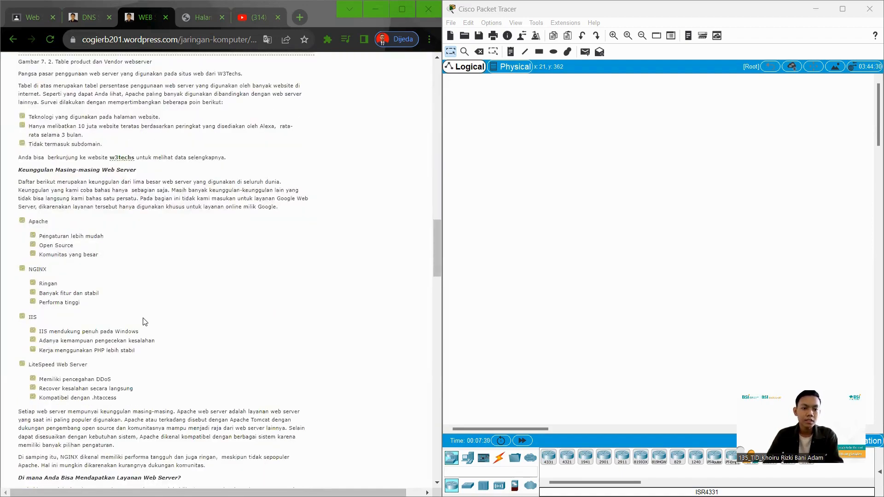
{"action": "scroll", "coordinate": [148, 318], "scroll_direction": "down", "scroll_amount": 5}
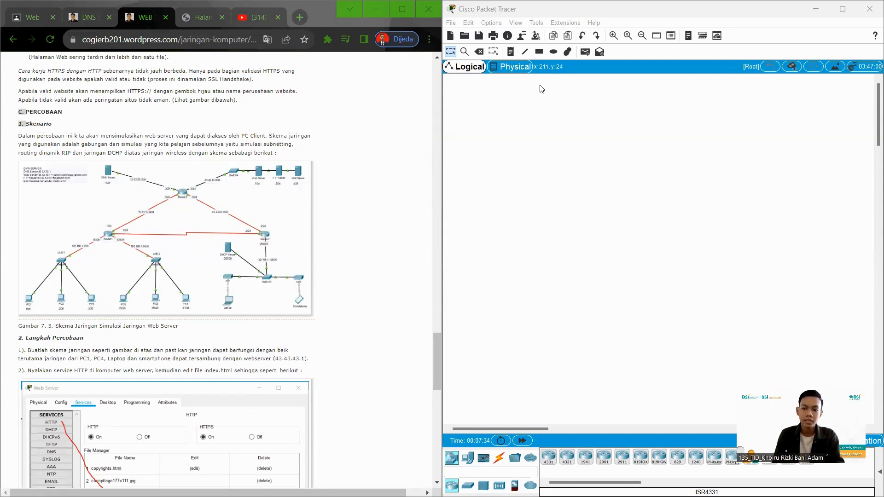
Switch to Cisco Packet Tracer and open the recent file Routing dynamic RIP.pkt.
{"action": "left_click", "coordinate": [454, 23]}
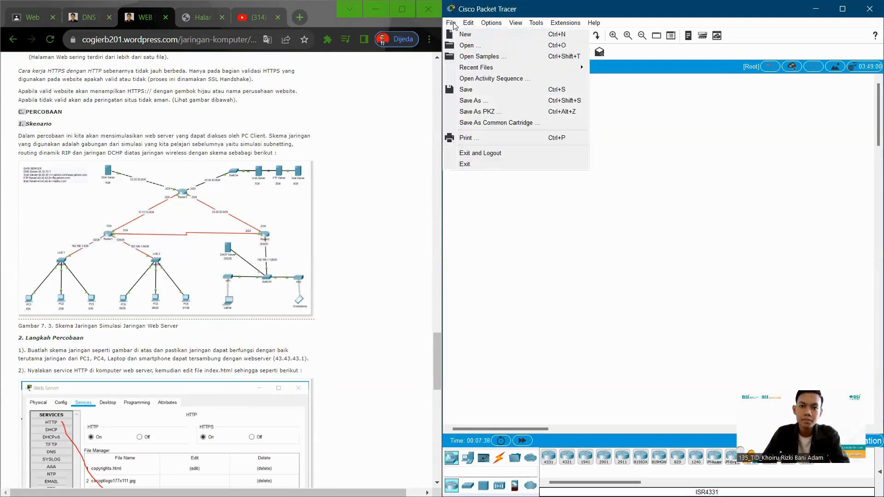
{"action": "mouse_move", "coordinate": [571, 69]}
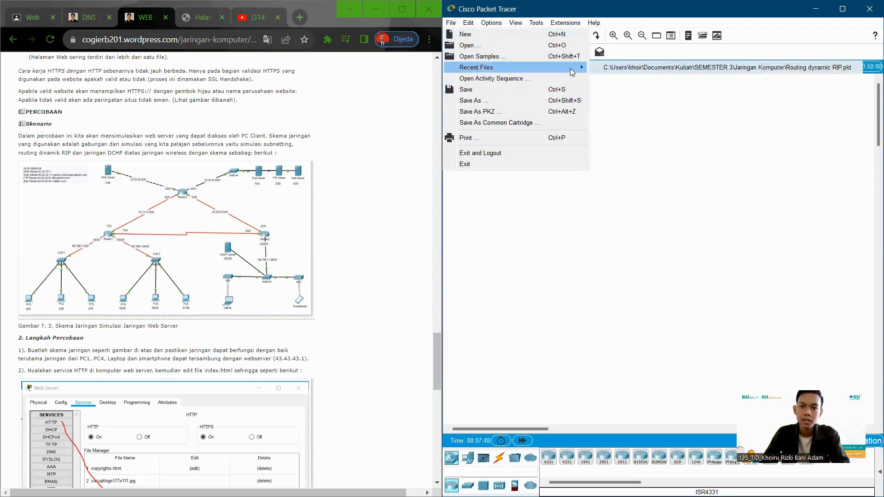
{"action": "left_click", "coordinate": [620, 70]}
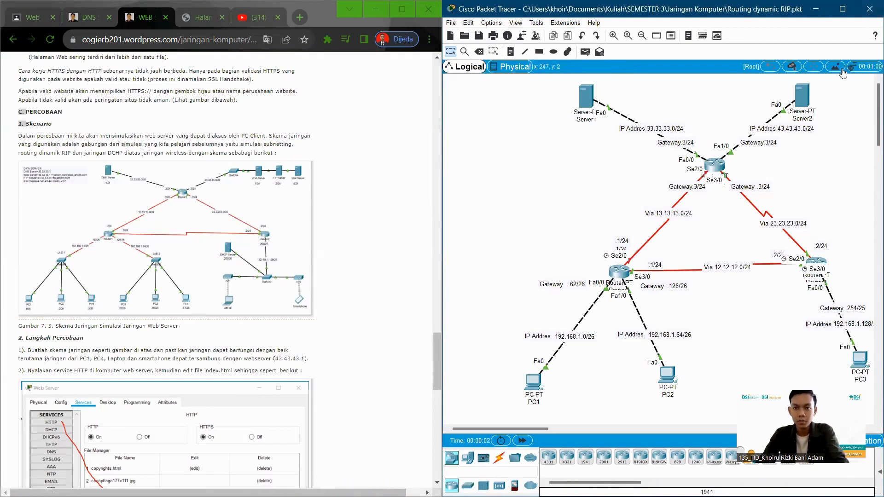
Rename Server1 on the 33.33.33.0/24 network as "Web Server".
{"action": "left_click", "coordinate": [595, 123]}
{"action": "double_click", "coordinate": [604, 120]}
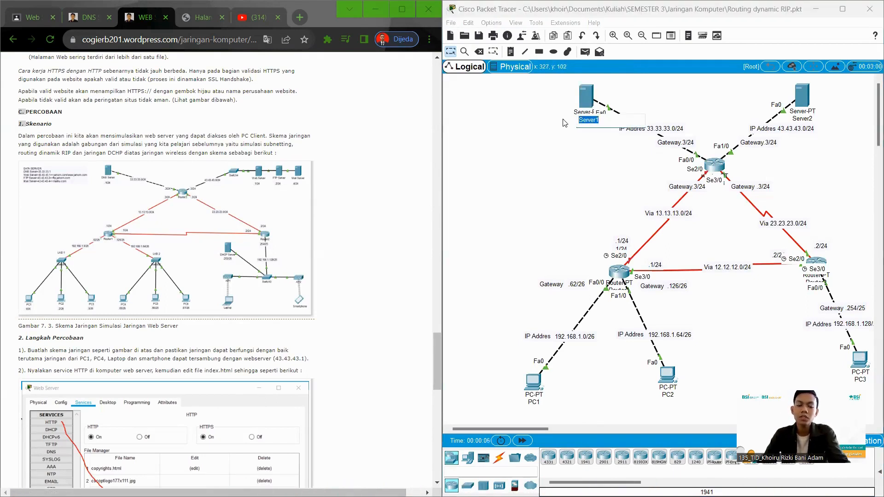
{"action": "type", "text": "Web"}
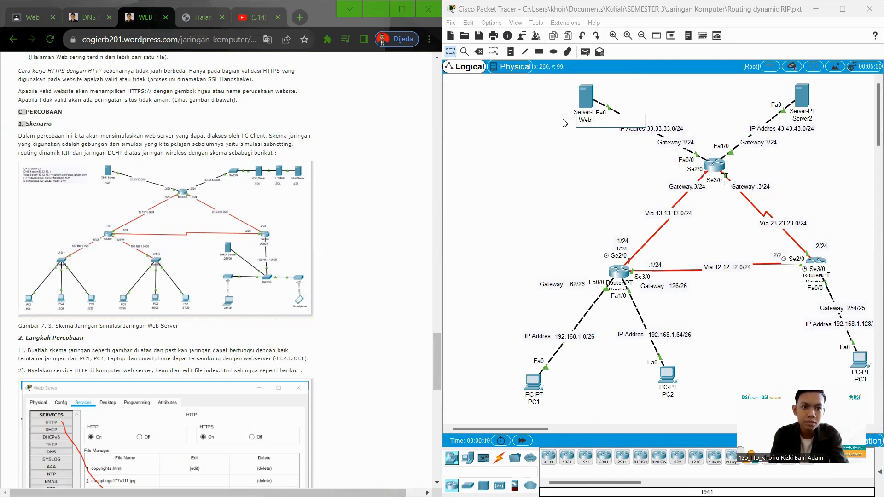
{"action": "type", "text": " Ser"}
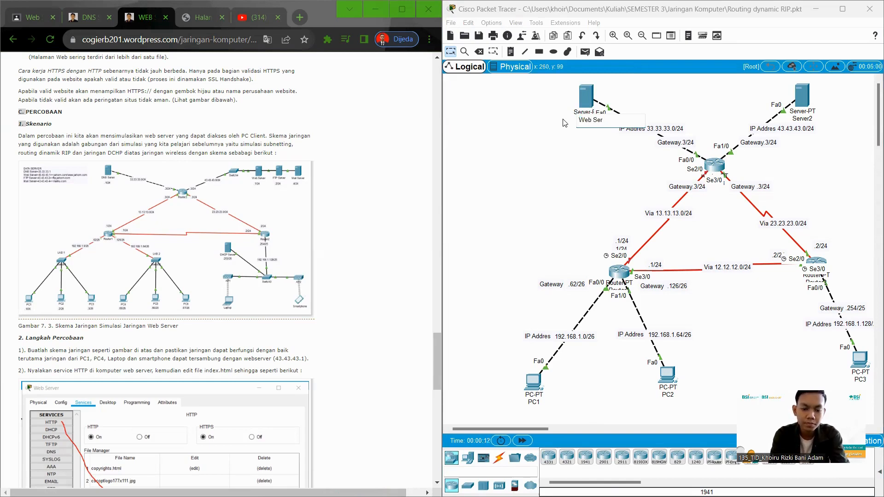
{"action": "type", "text": "ve"}
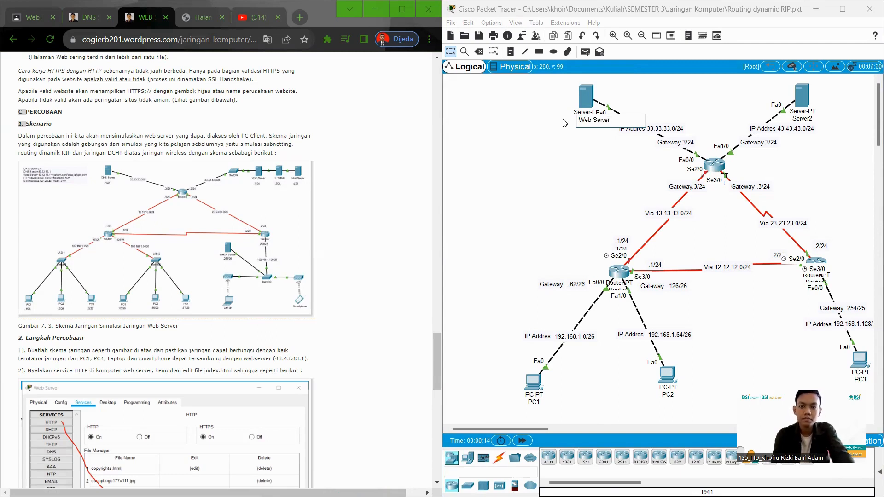
{"action": "type", "text": "r"}
{"action": "key", "text": "Return"}
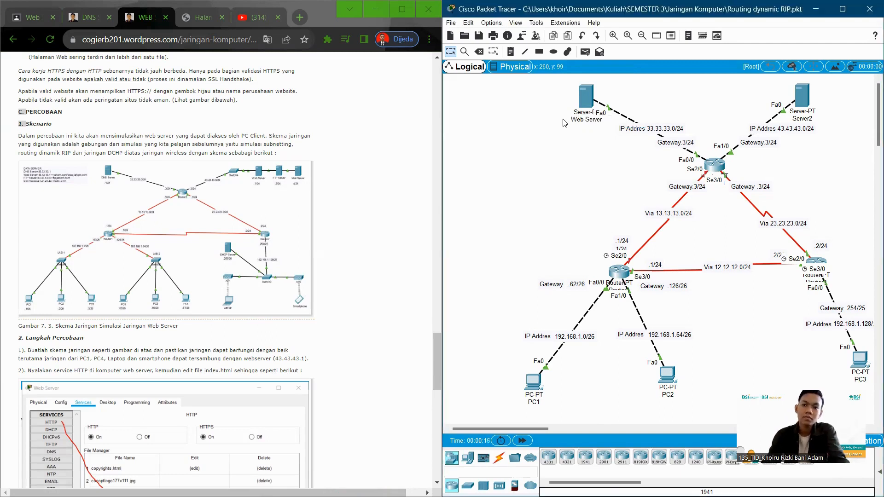
Open index.html for editing in the HTTP service of the Web Server.
{"action": "double_click", "coordinate": [591, 106]}
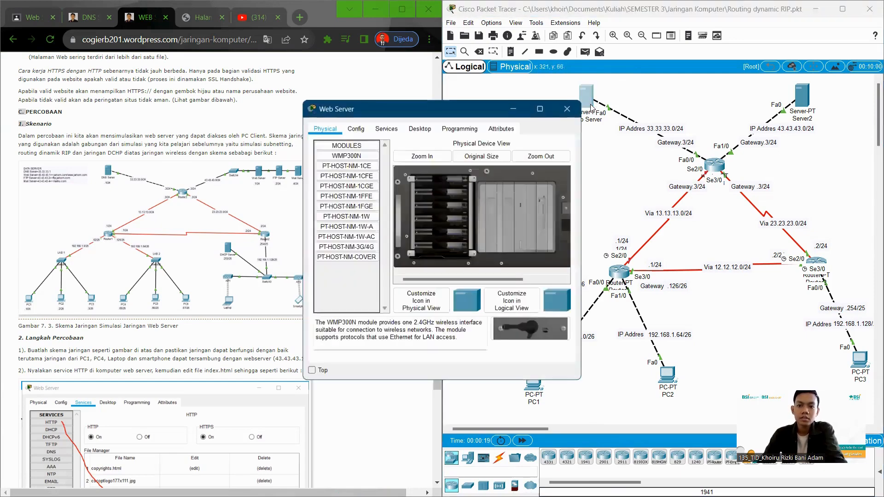
{"action": "left_click", "coordinate": [363, 130]}
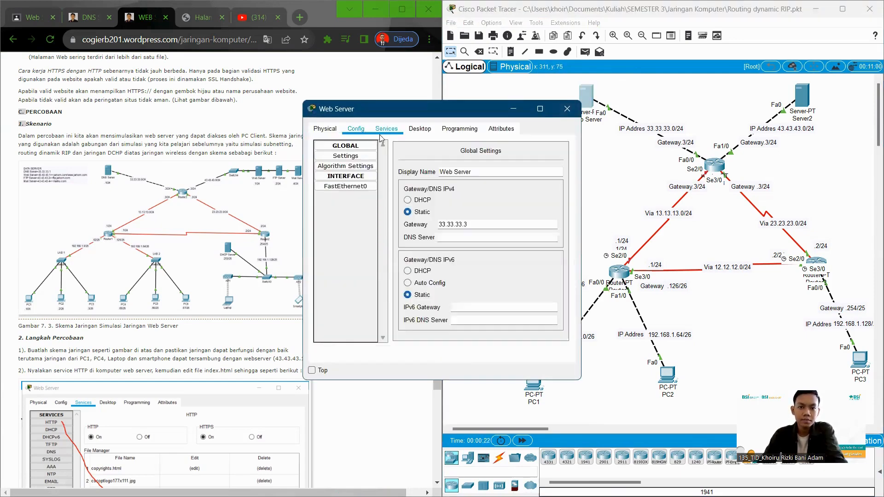
{"action": "left_click", "coordinate": [388, 132]}
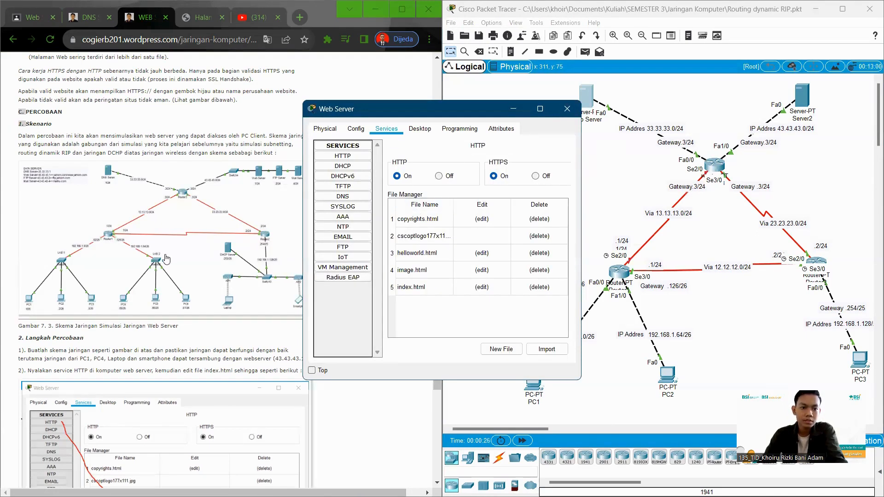
{"action": "scroll", "coordinate": [166, 259], "scroll_direction": "down", "scroll_amount": 4}
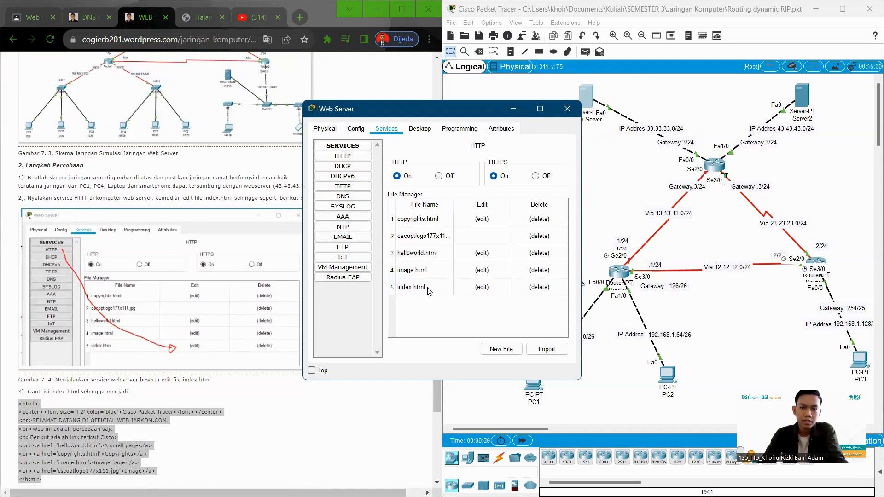
{"action": "left_click", "coordinate": [489, 289]}
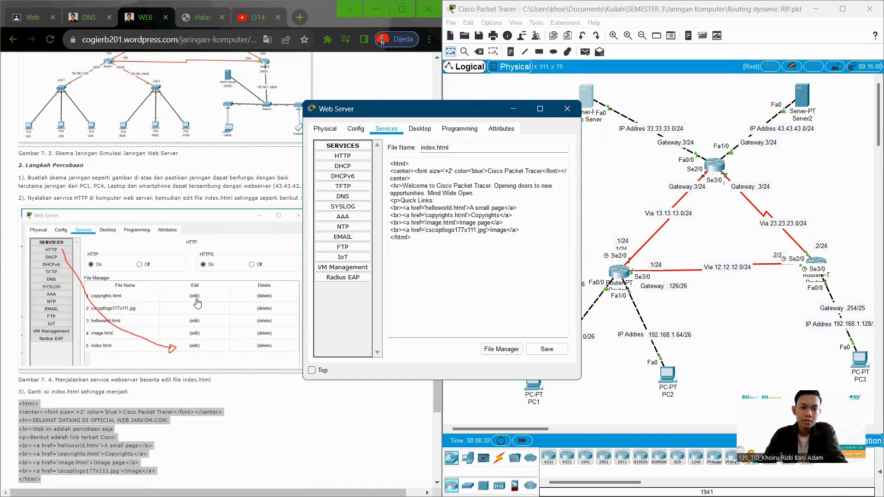
Copy the complete replacement HTML code for index.html from step 3 of the tutorial page in the browser.
{"action": "scroll", "coordinate": [197, 301], "scroll_direction": "down", "scroll_amount": 4}
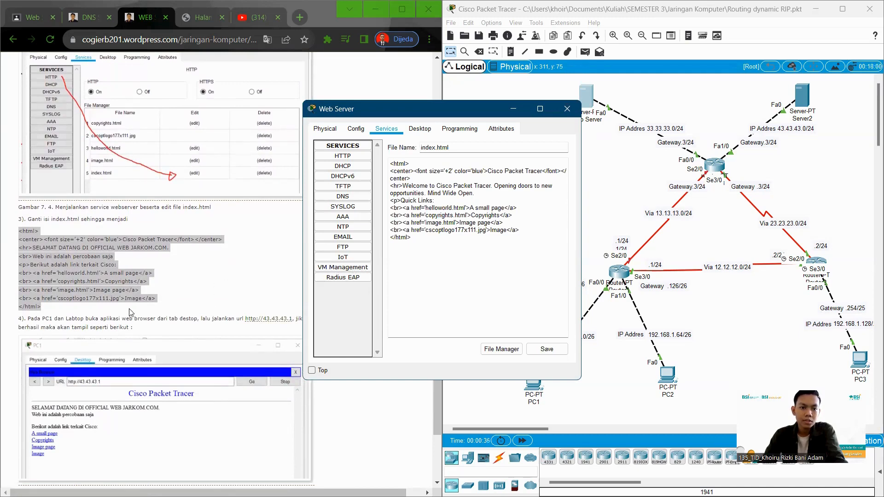
{"action": "key", "text": "alt+Tab"}
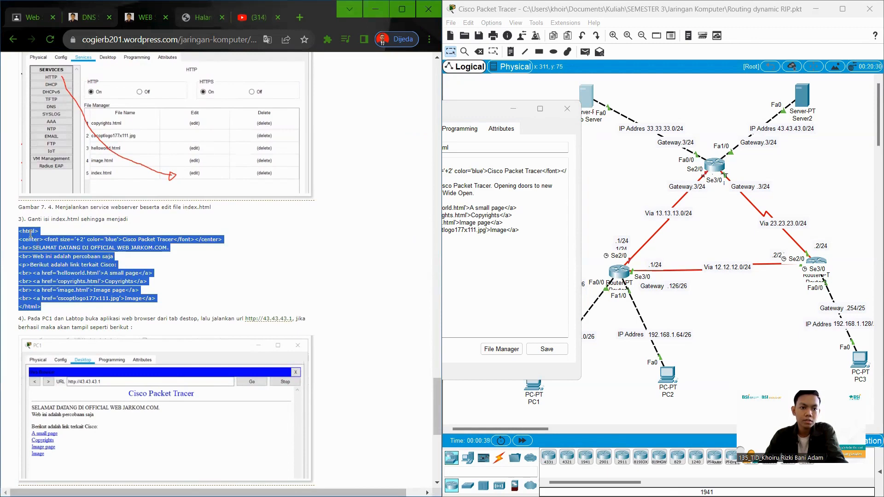
{"action": "left_click_drag", "start_coordinate": [53, 318], "coordinate": [32, 292]}
{"action": "left_click", "coordinate": [108, 303]}
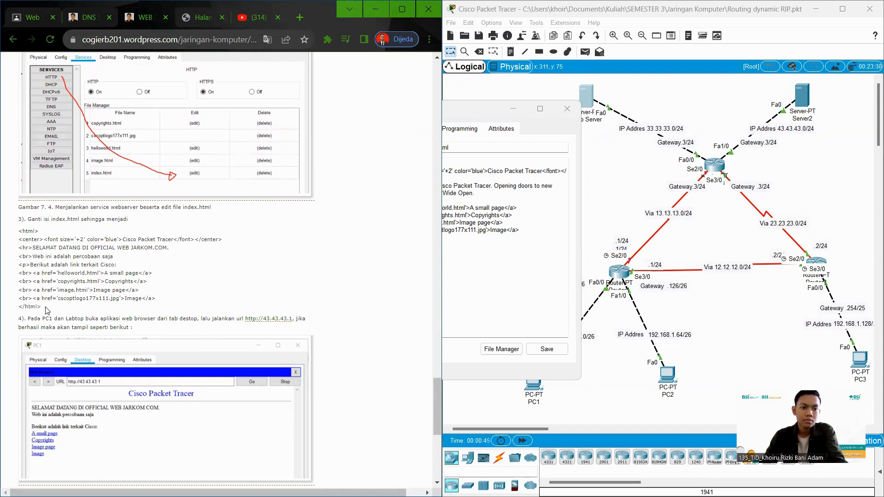
{"action": "left_click_drag", "start_coordinate": [40, 306], "coordinate": [20, 238]}
{"action": "key", "text": "ctrl+c"}
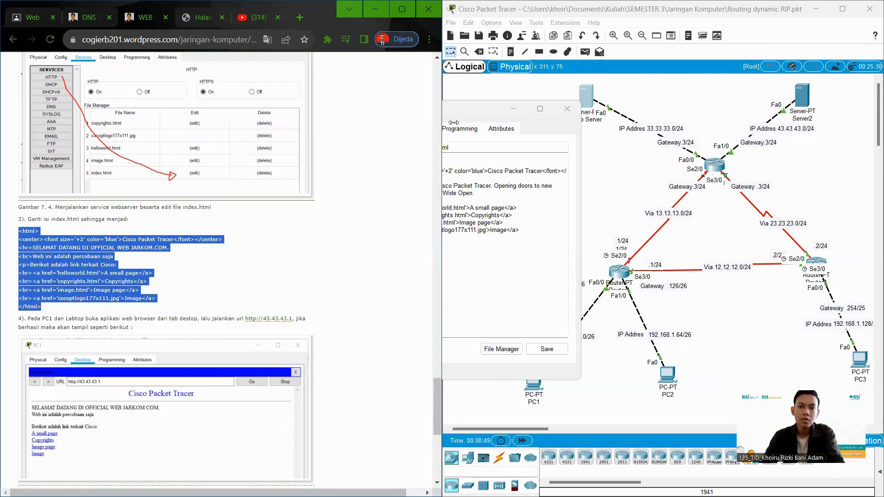
Replace all content of the Web Server's index.html with the copied HTML code and save it, overwriting the existing file.
{"action": "left_click", "coordinate": [494, 115]}
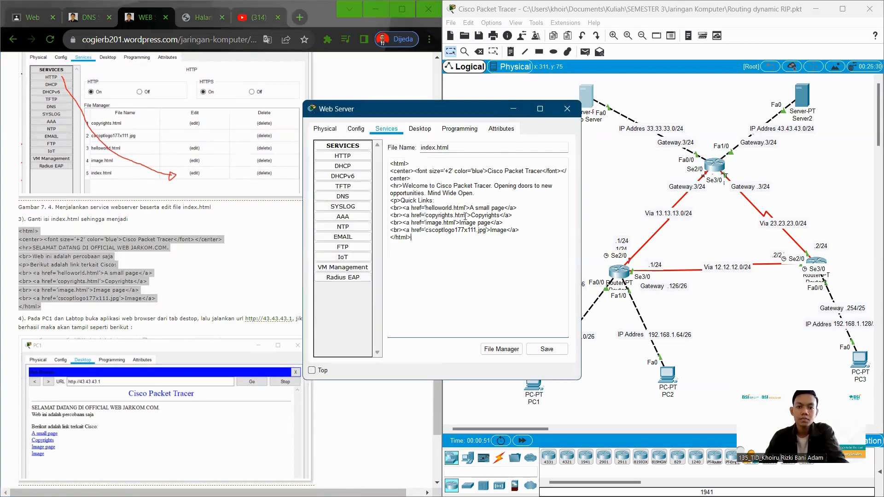
{"action": "left_click_drag", "start_coordinate": [465, 240], "coordinate": [382, 155]}
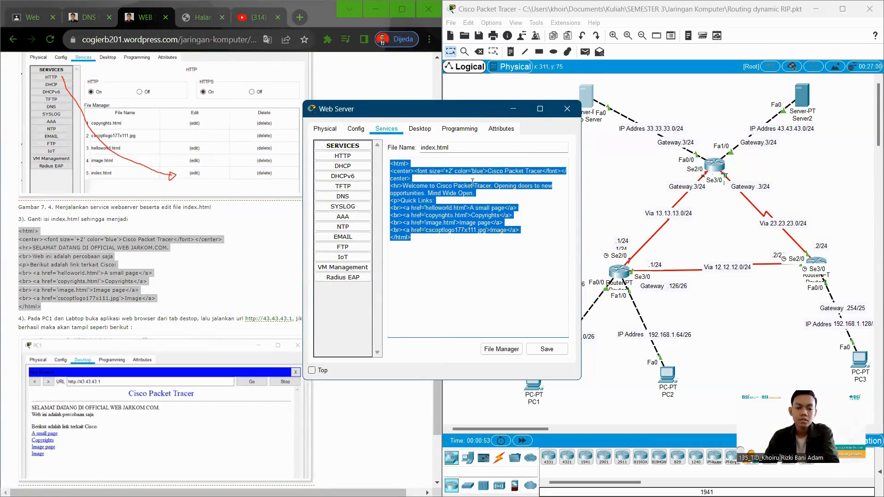
{"action": "key", "text": "ctrl+v"}
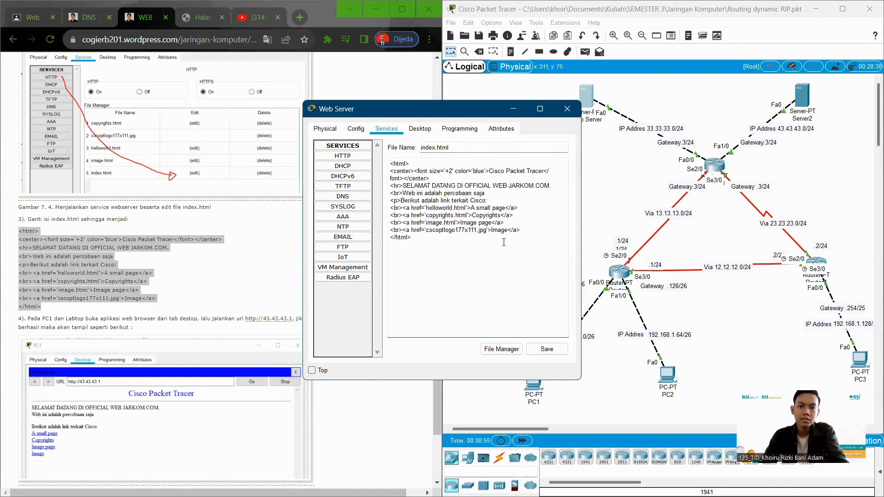
{"action": "left_click", "coordinate": [552, 348]}
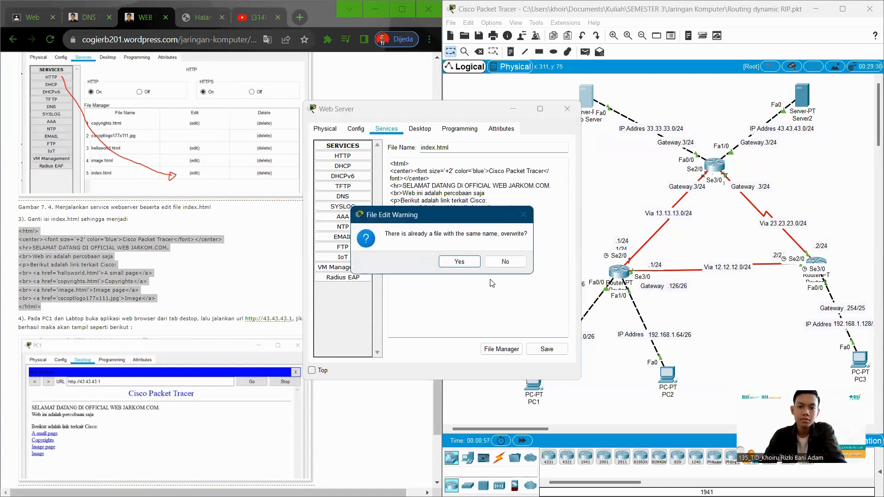
{"action": "left_click", "coordinate": [471, 262]}
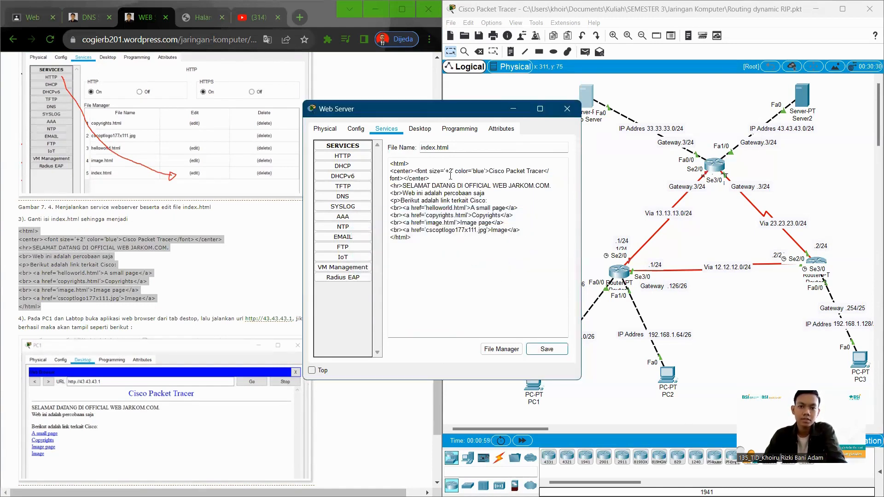
Check the Web Server's global settings and HTTP service file list, and minimize its window.
{"action": "left_click", "coordinate": [362, 130]}
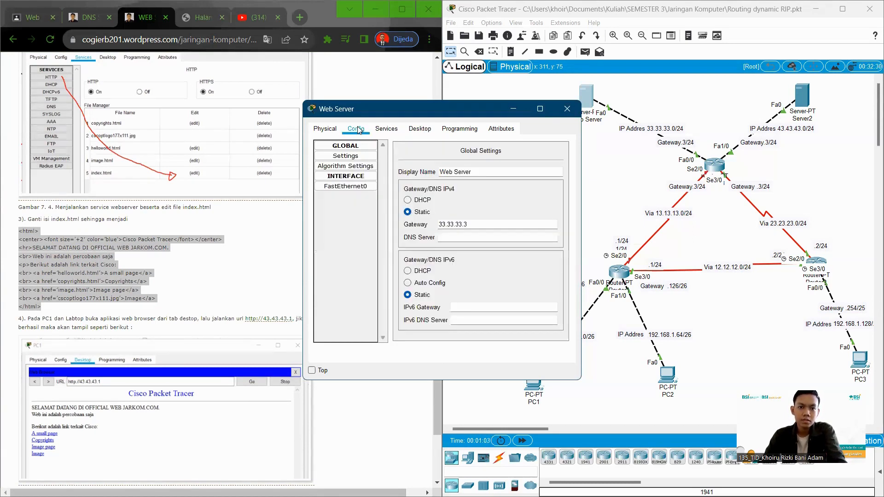
{"action": "left_click", "coordinate": [387, 131]}
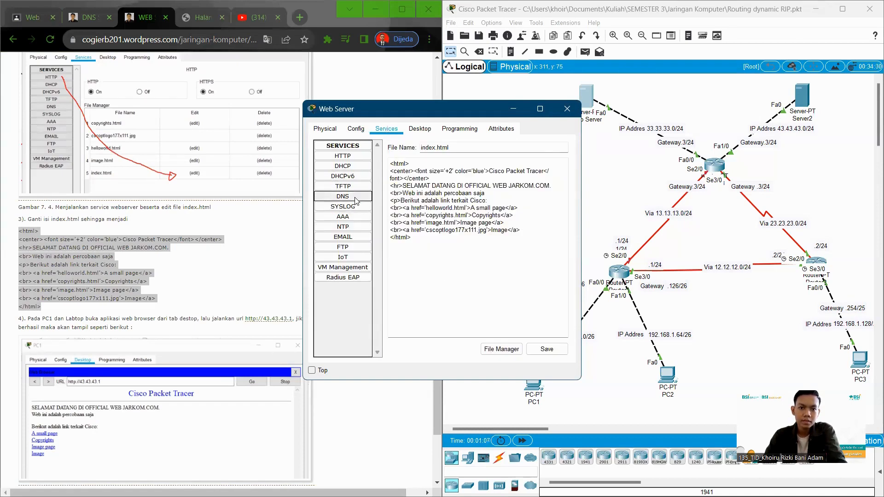
{"action": "left_click", "coordinate": [348, 157]}
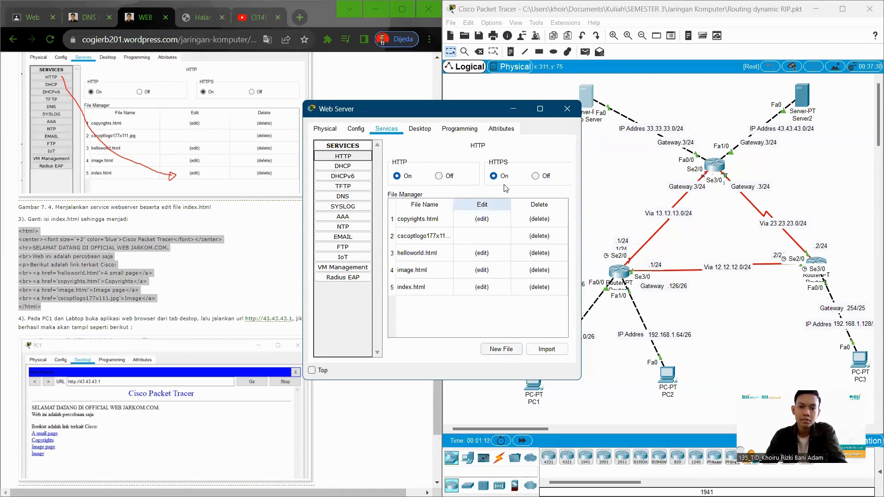
{"action": "left_click", "coordinate": [514, 109]}
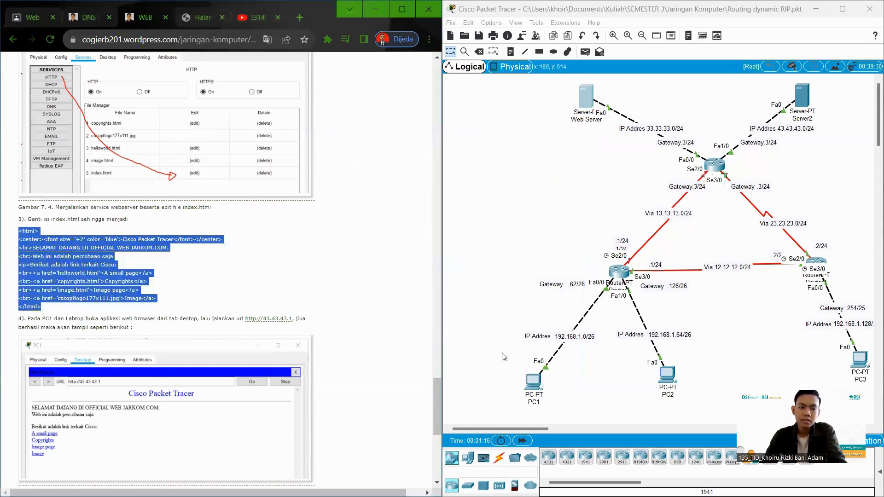
Review the tutorial's instructions for testing the web server from PC1 and open PC1's IP configuration.
{"action": "left_click", "coordinate": [337, 246]}
{"action": "scroll", "coordinate": [337, 251], "scroll_direction": "down", "scroll_amount": 3}
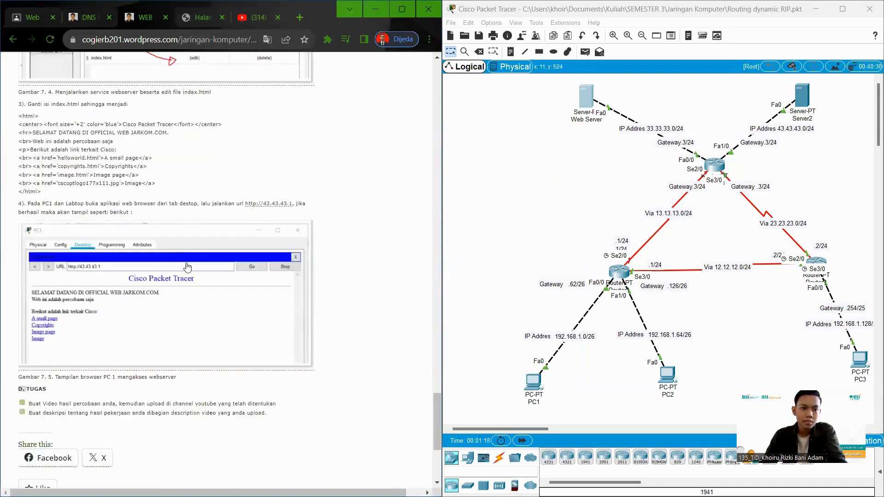
{"action": "scroll", "coordinate": [337, 265], "scroll_direction": "up", "scroll_amount": 1}
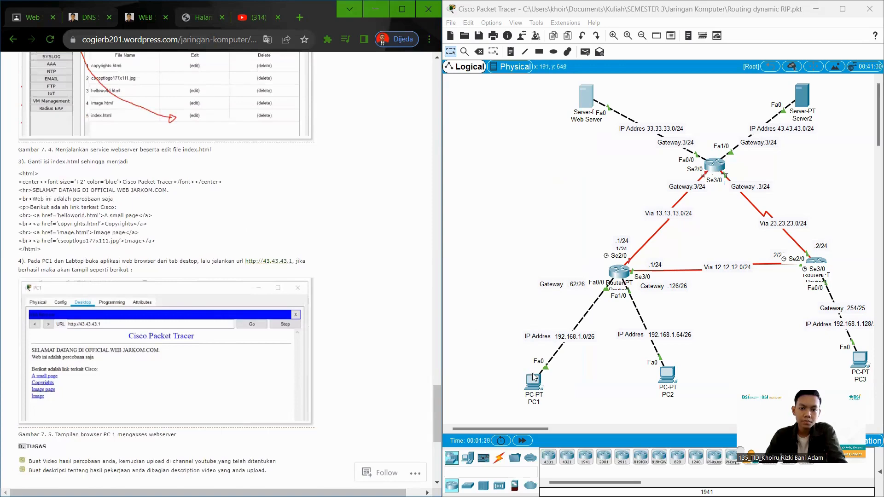
{"action": "left_click", "coordinate": [537, 389]}
{"action": "left_click", "coordinate": [537, 389]}
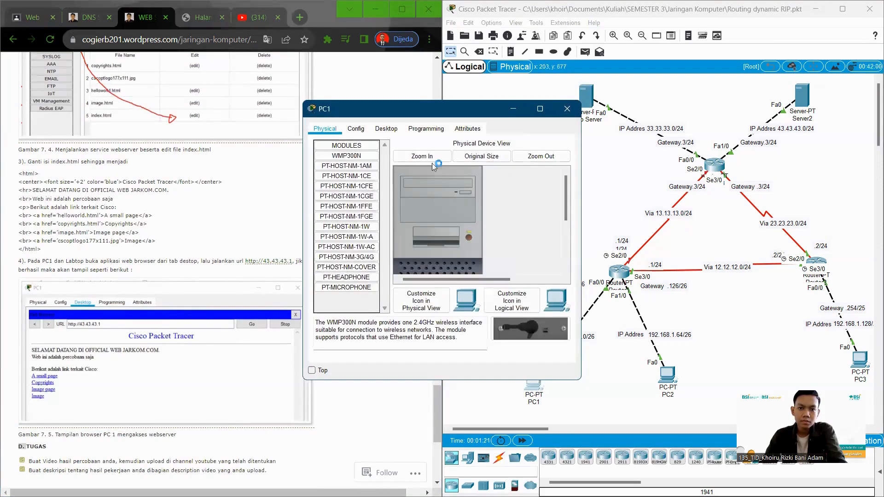
{"action": "left_click", "coordinate": [356, 129]}
{"action": "left_click", "coordinate": [377, 134]}
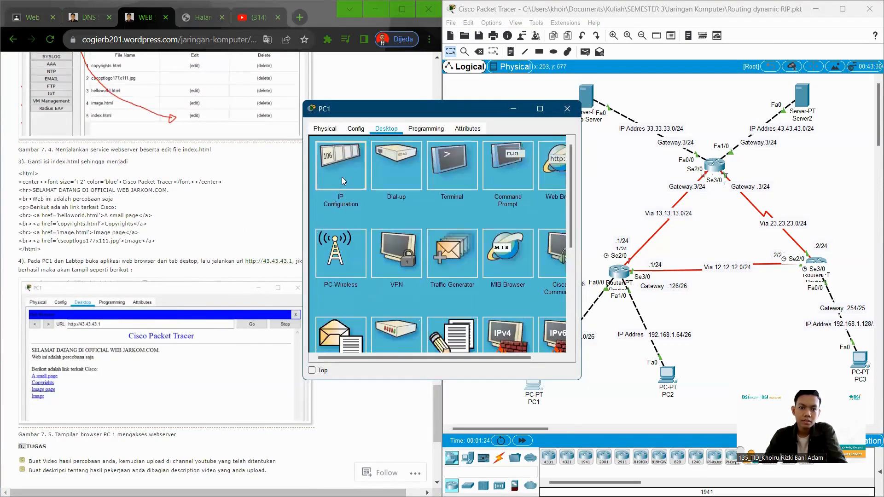
{"action": "left_click", "coordinate": [341, 177]}
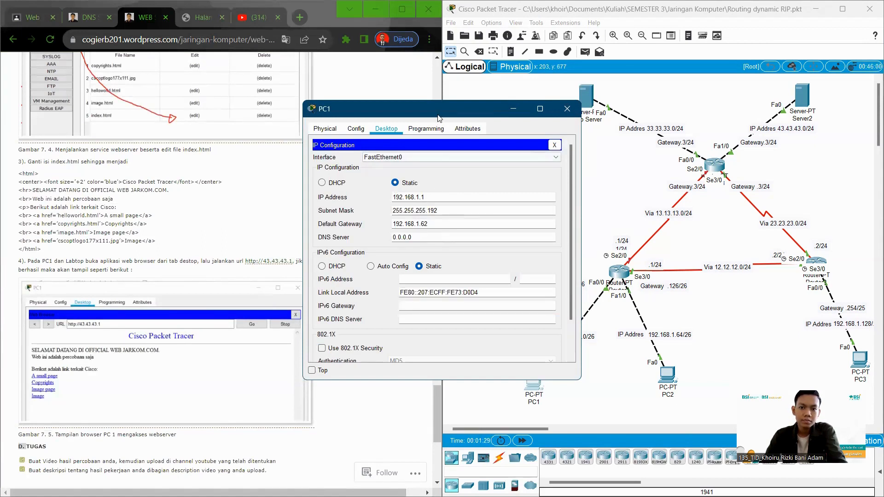
Check PC1's static IP configuration, close it, and open PC1's web browser.
{"action": "left_click_drag", "start_coordinate": [438, 118], "coordinate": [698, 128]}
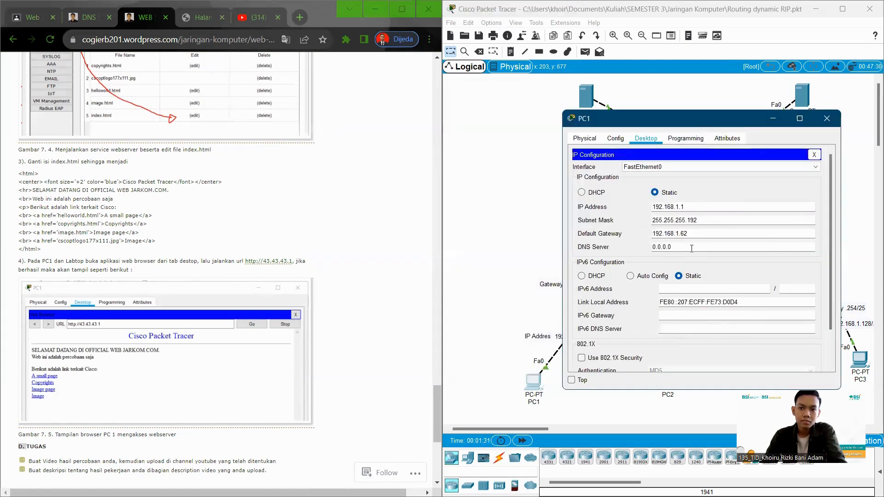
{"action": "left_click_drag", "start_coordinate": [691, 248], "coordinate": [631, 248]}
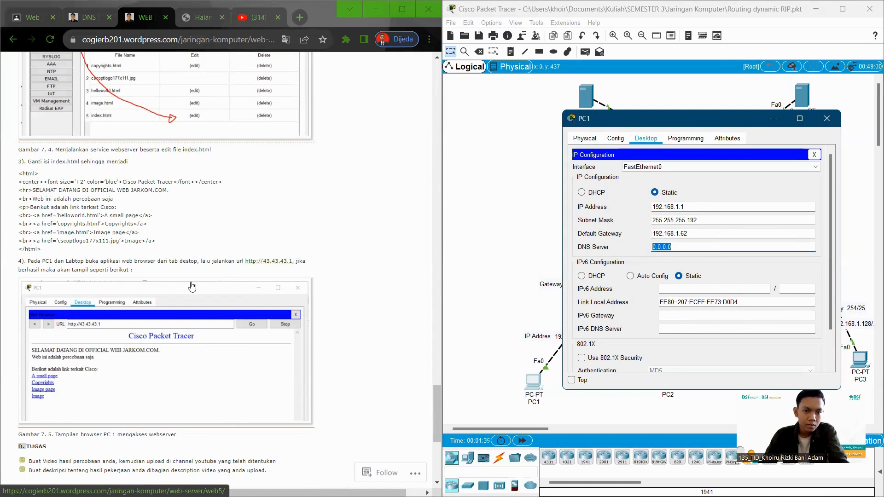
{"action": "left_click", "coordinate": [666, 142]}
{"action": "left_click", "coordinate": [587, 140]}
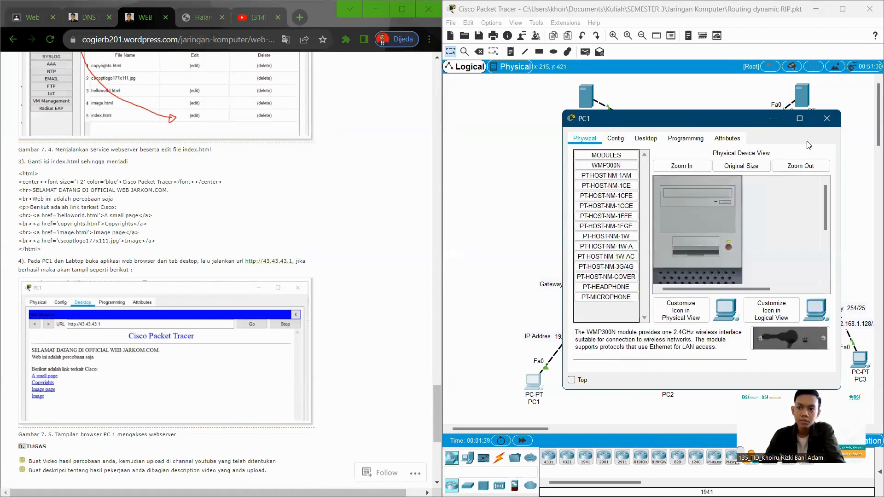
{"action": "left_click", "coordinate": [646, 139]}
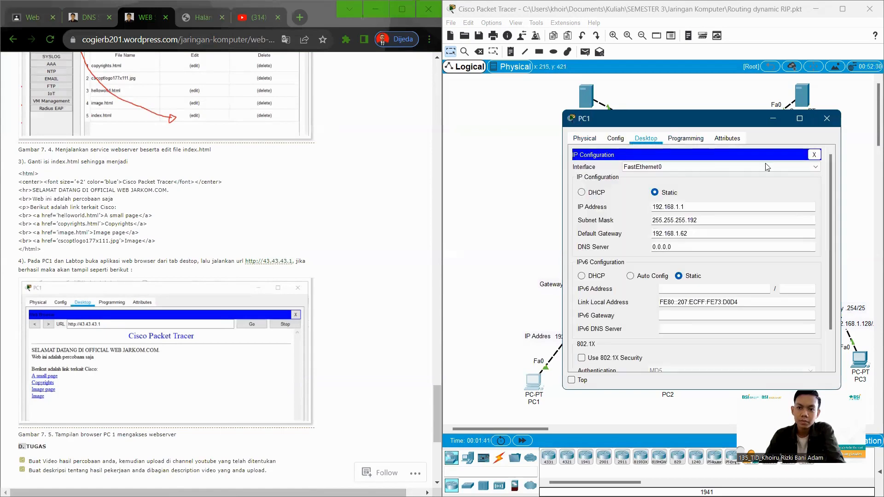
{"action": "left_click", "coordinate": [818, 149]}
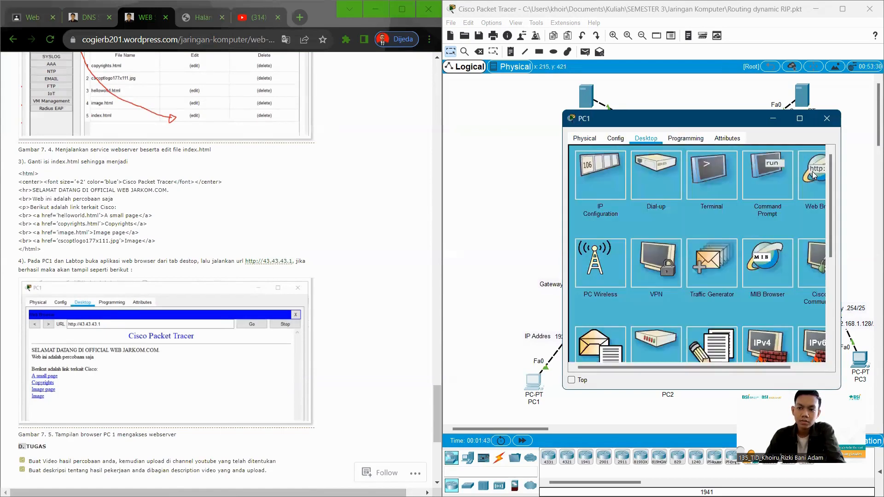
{"action": "left_click", "coordinate": [812, 171]}
Set PC1's IPv4 DNS server to 33.33.33.1 in its global settings.
{"action": "left_click", "coordinate": [615, 138]}
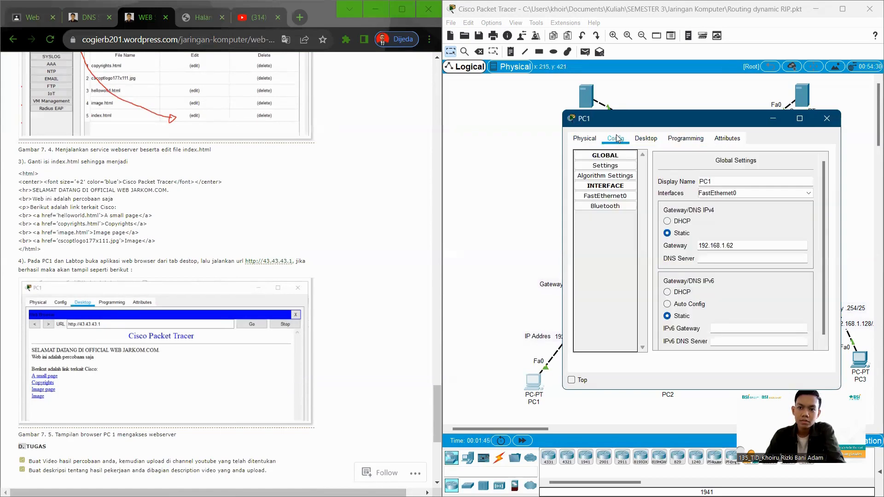
{"action": "left_click", "coordinate": [706, 262]}
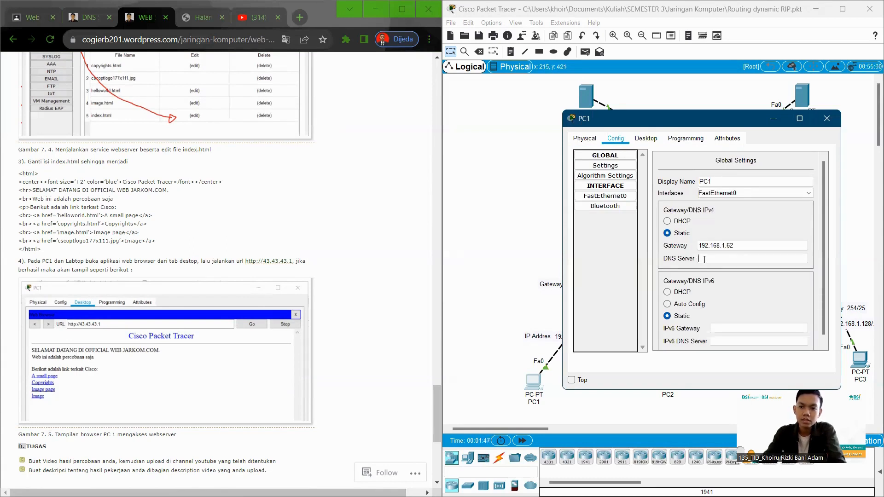
{"action": "type", "text": "33"}
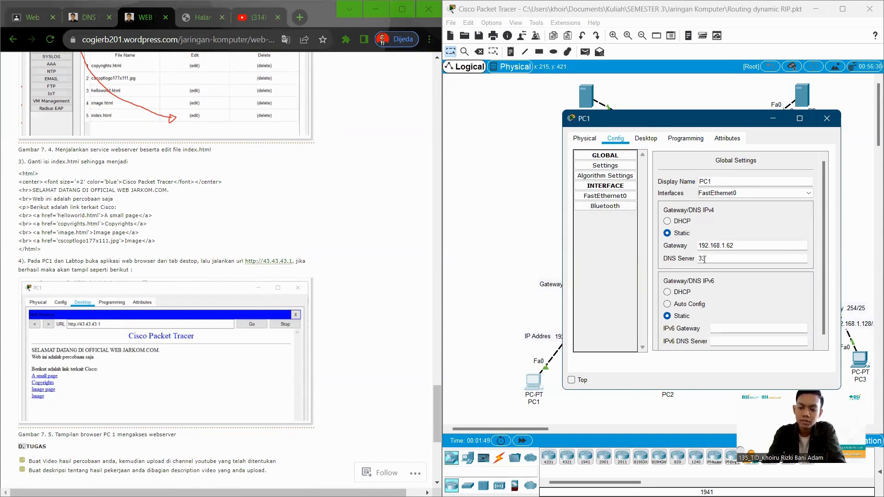
{"action": "type", "text": ".33.1"}
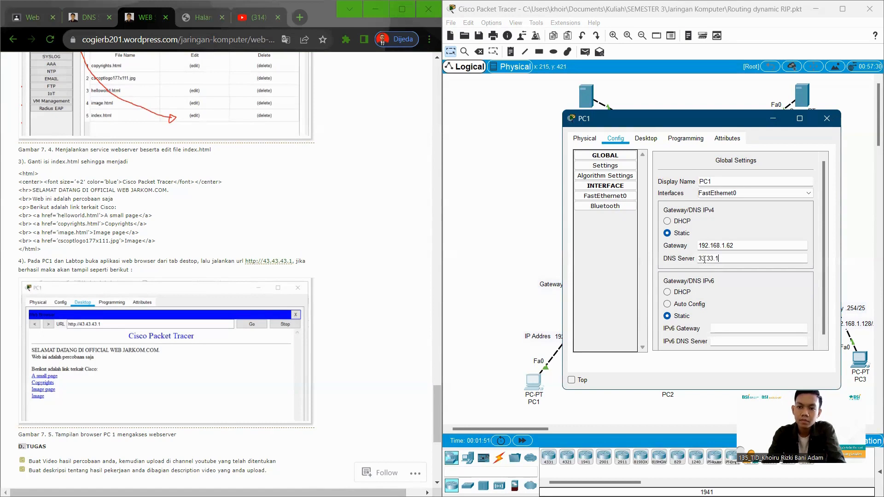
{"action": "type", "text": "3.3"}
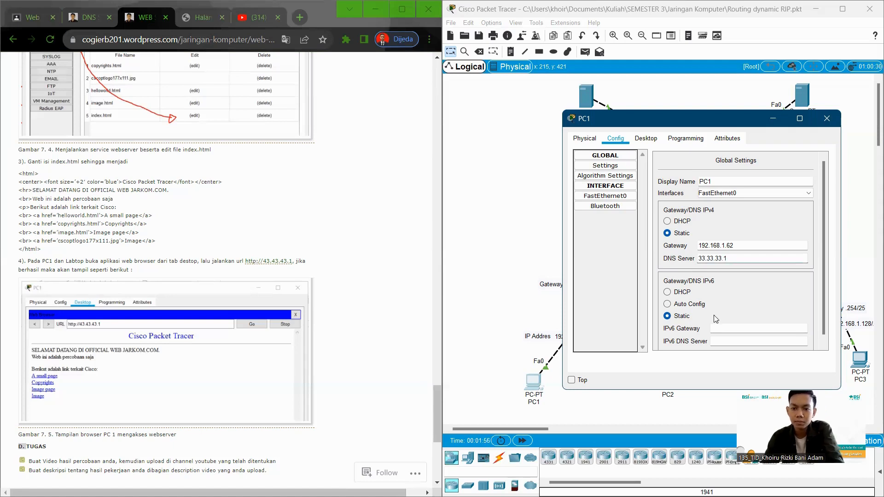
{"action": "scroll", "coordinate": [714, 318], "scroll_direction": "down", "scroll_amount": 2}
{"action": "left_click_drag", "start_coordinate": [695, 117], "coordinate": [664, 119]}
{"action": "left_click", "coordinate": [615, 141]}
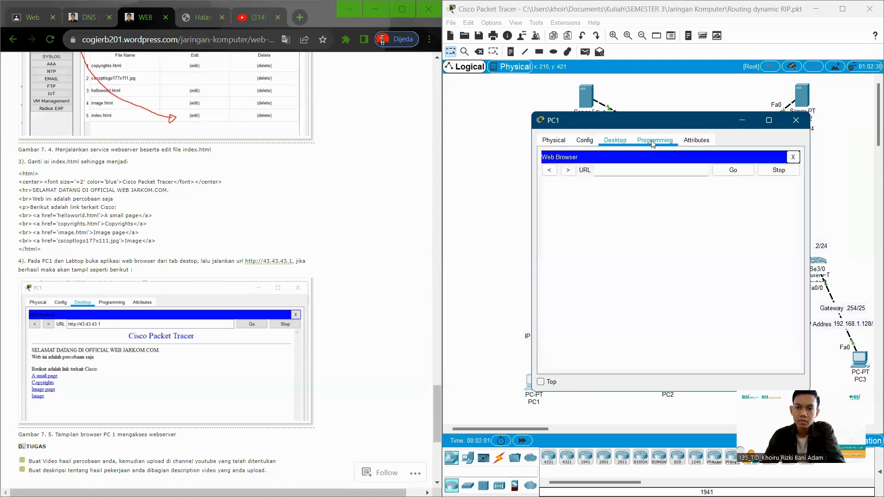
{"action": "left_click", "coordinate": [636, 173]}
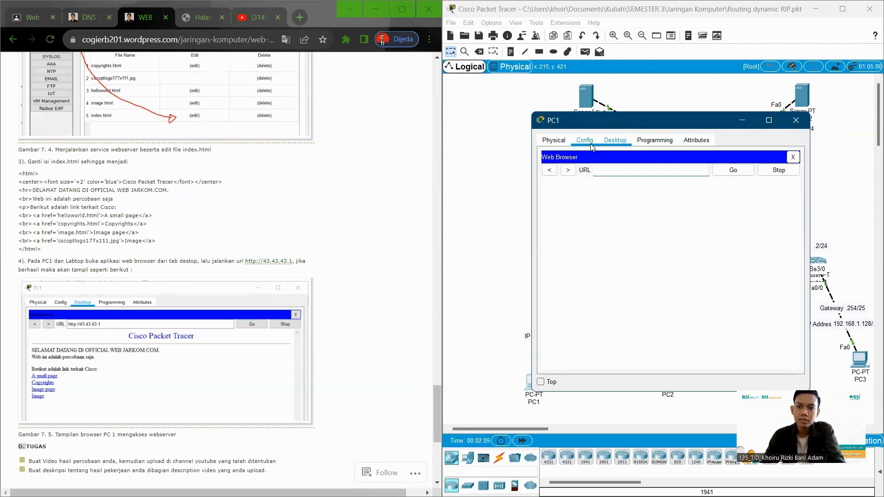
{"action": "type", "text": "33.33.33.1"}
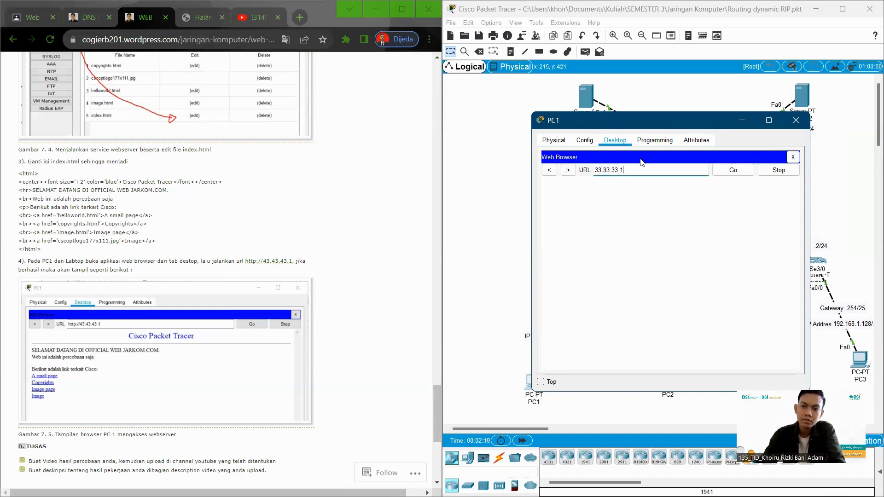
{"action": "left_click", "coordinate": [728, 171]}
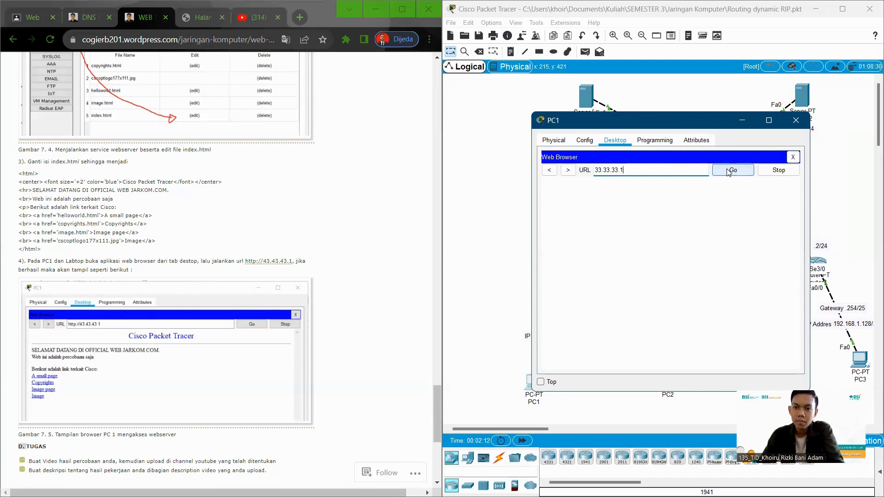
{"action": "left_click", "coordinate": [729, 171]}
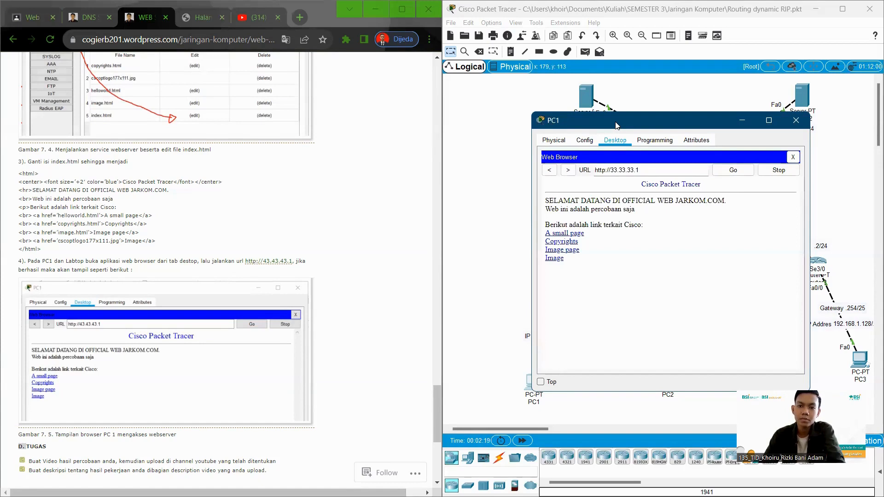
{"action": "left_click_drag", "start_coordinate": [616, 126], "coordinate": [353, 136]}
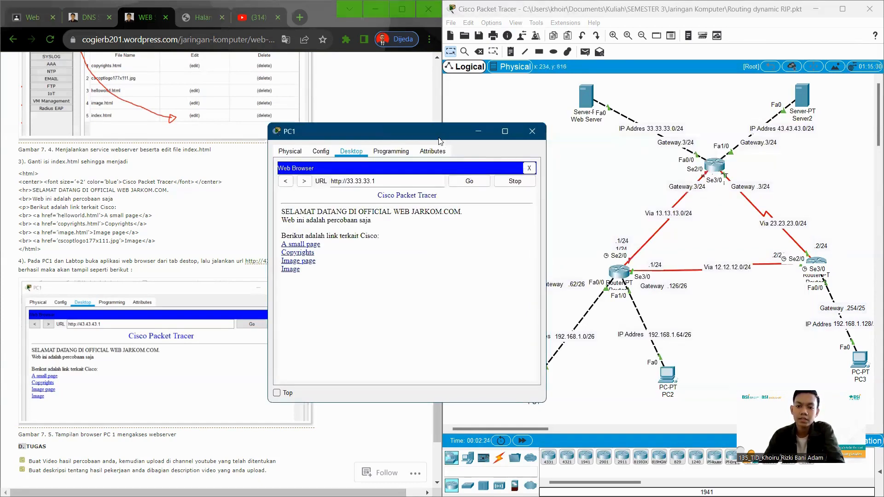
{"action": "left_click_drag", "start_coordinate": [439, 140], "coordinate": [435, 123]}
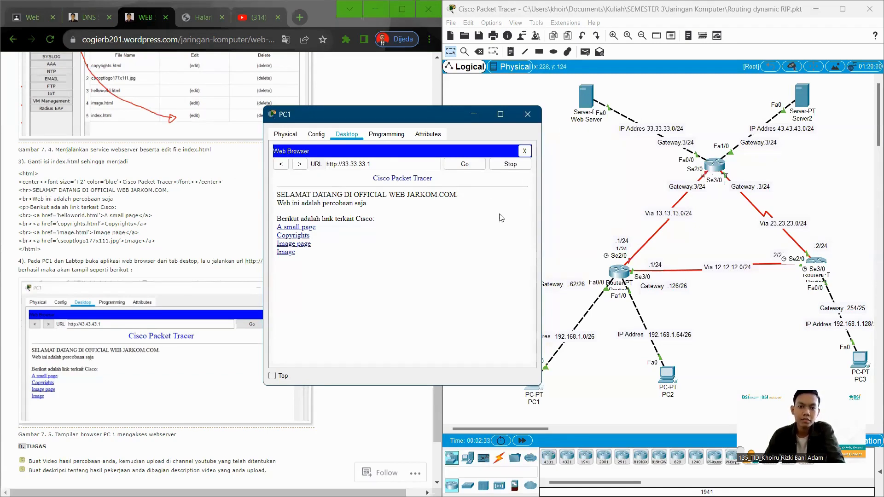
{"action": "left_click", "coordinate": [477, 114]}
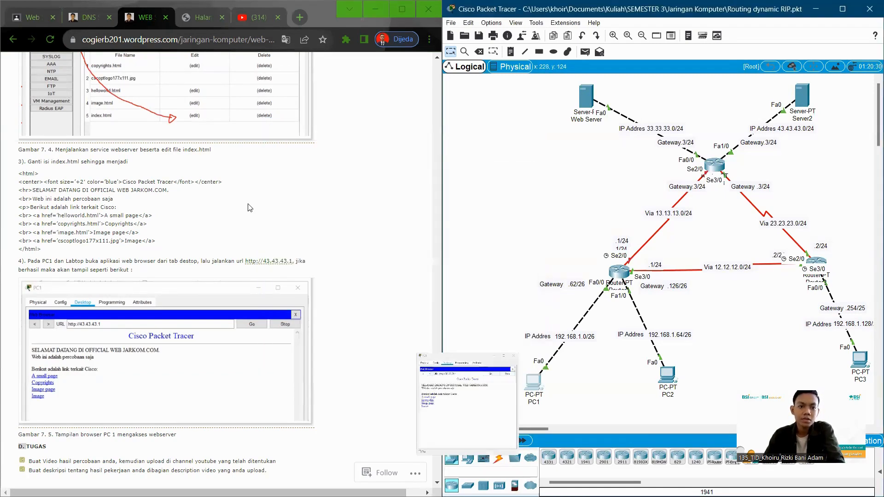
Switch to the DNS Server tutorial page in the browser and read its explanation of what DNS is and does.
{"action": "scroll", "coordinate": [198, 259], "scroll_direction": "up", "scroll_amount": 10}
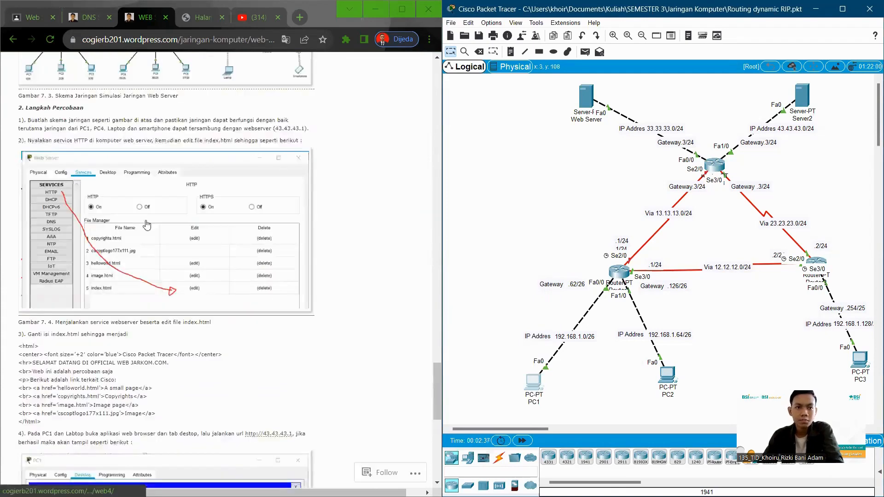
{"action": "left_click", "coordinate": [75, 17]}
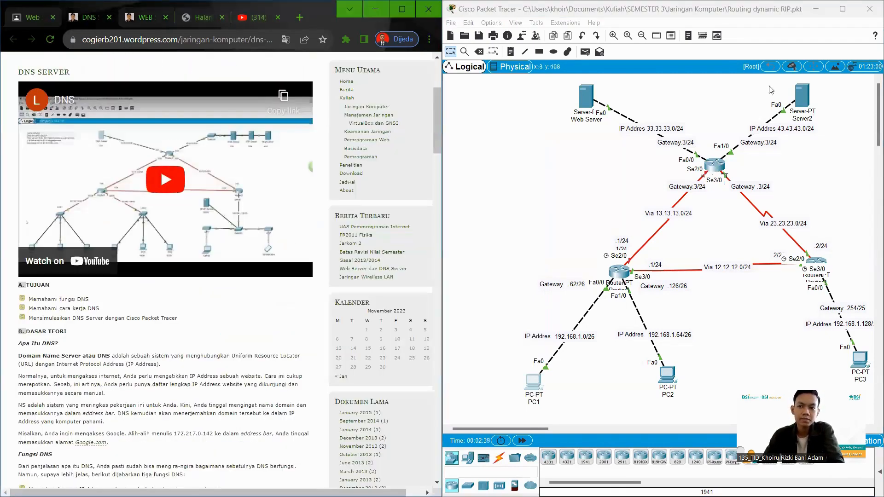
{"action": "scroll", "coordinate": [252, 265], "scroll_direction": "down", "scroll_amount": 3}
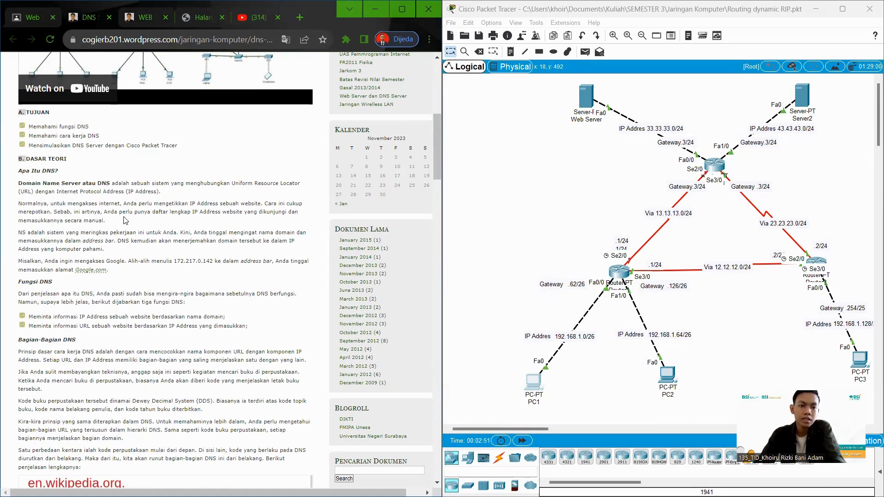
{"action": "scroll", "coordinate": [125, 209], "scroll_direction": "down", "scroll_amount": 1}
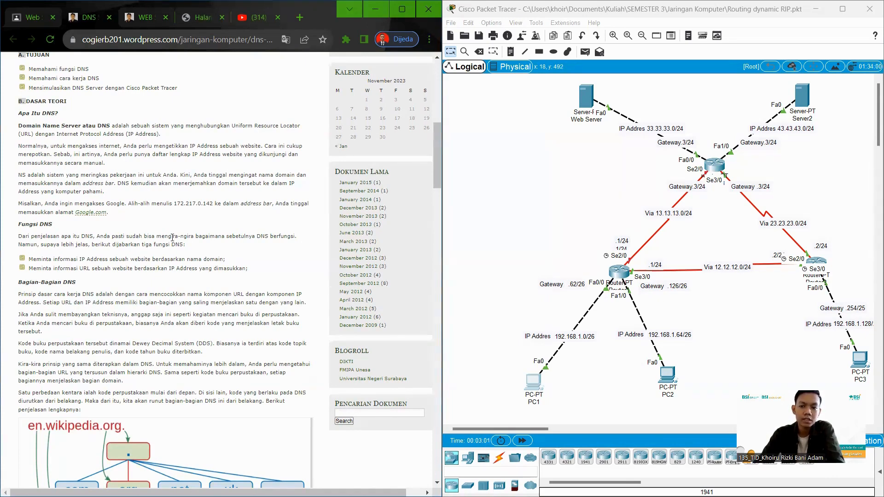
{"action": "scroll", "coordinate": [172, 237], "scroll_direction": "down", "scroll_amount": 1}
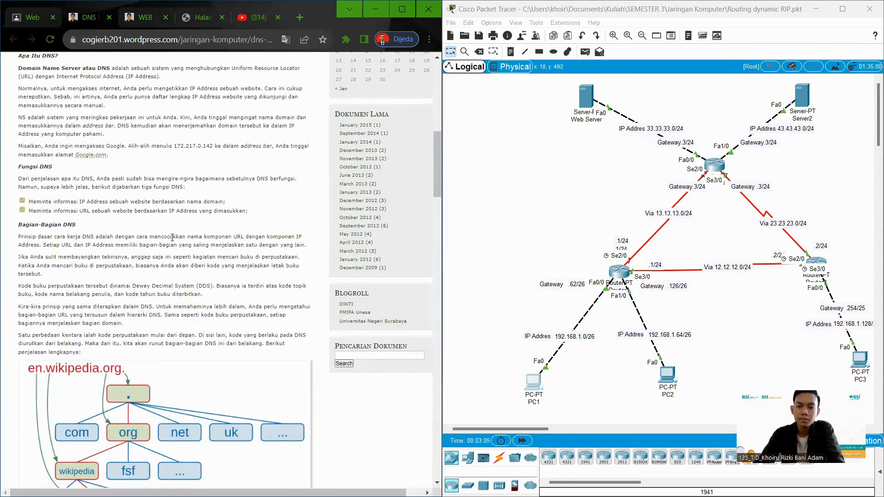
{"action": "scroll", "coordinate": [182, 209], "scroll_direction": "up", "scroll_amount": 1}
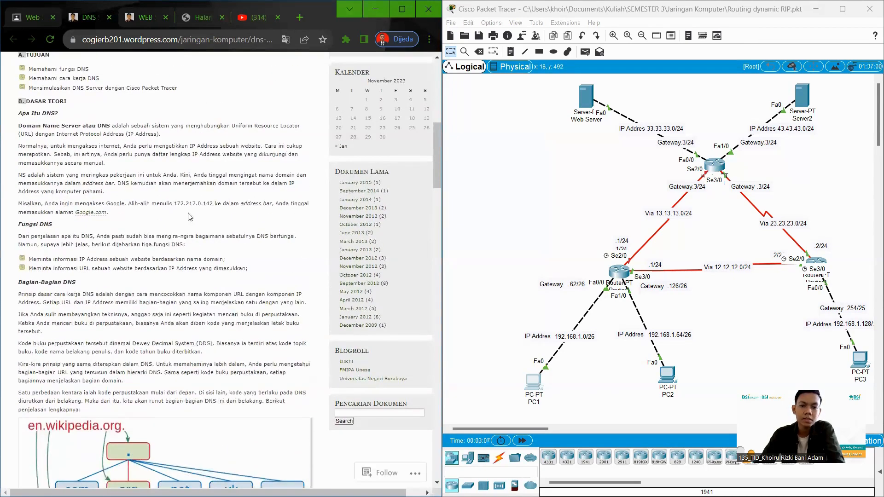
{"action": "scroll", "coordinate": [184, 224], "scroll_direction": "up", "scroll_amount": 1}
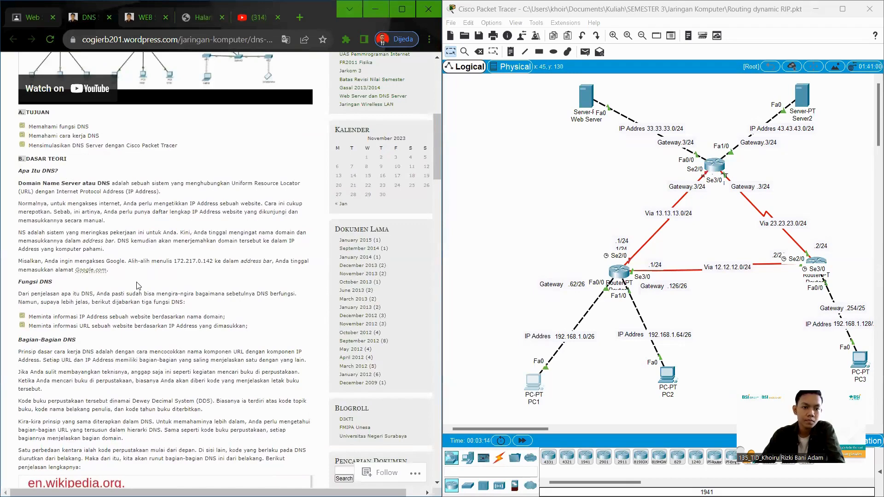
{"action": "scroll", "coordinate": [120, 285], "scroll_direction": "down", "scroll_amount": 1}
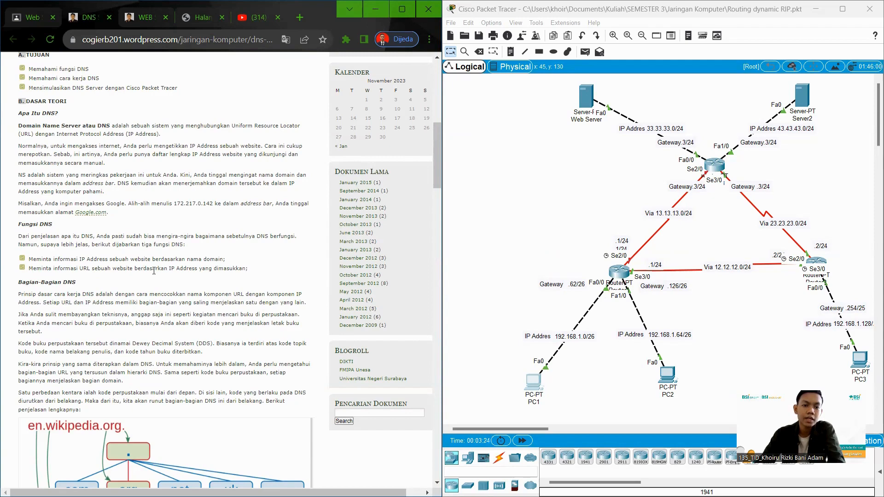
Check Server2's global settings, minimize its window, and rename the server in the topology as DNS Server.
{"action": "left_click", "coordinate": [802, 97]}
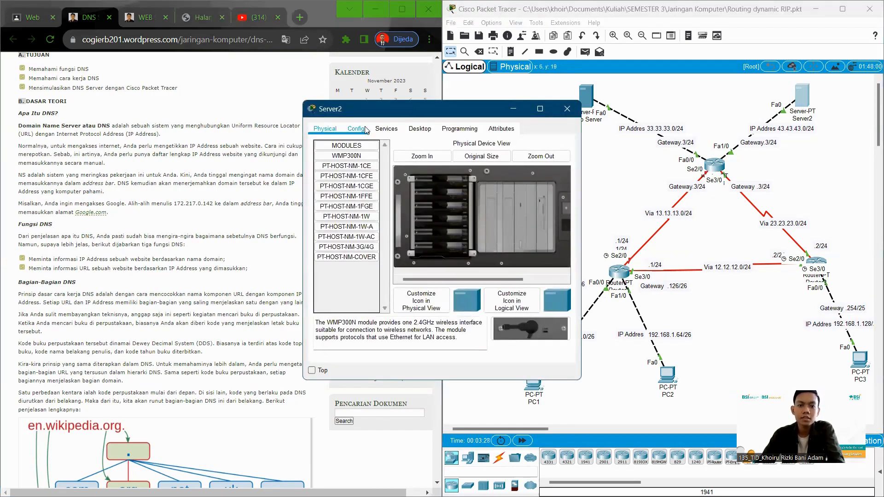
{"action": "left_click", "coordinate": [356, 130]}
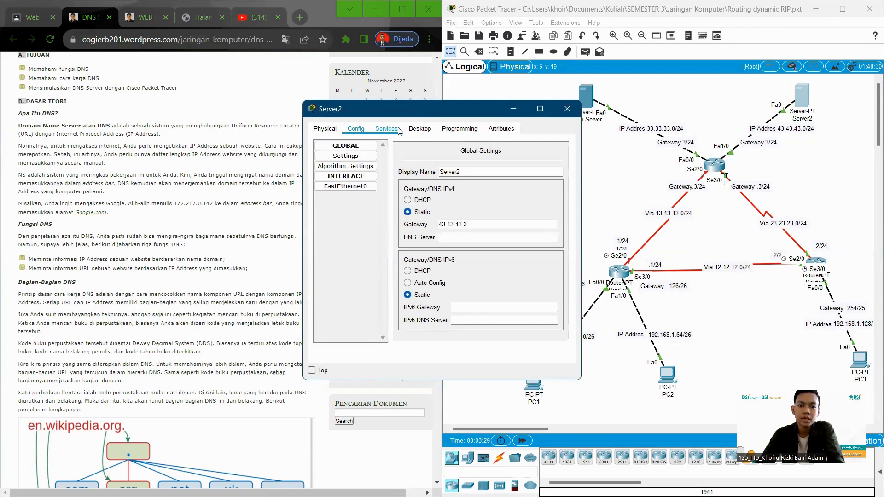
{"action": "left_click", "coordinate": [514, 109]}
{"action": "left_click", "coordinate": [811, 119]}
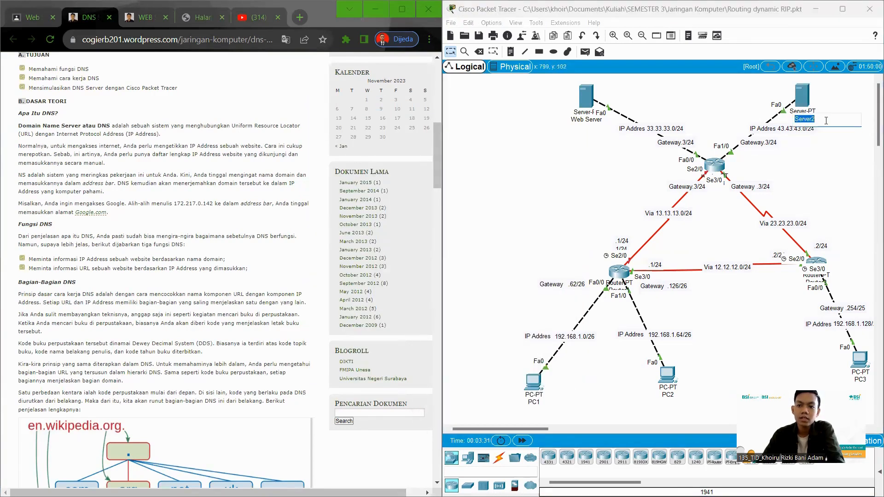
{"action": "type", "text": "DNS"}
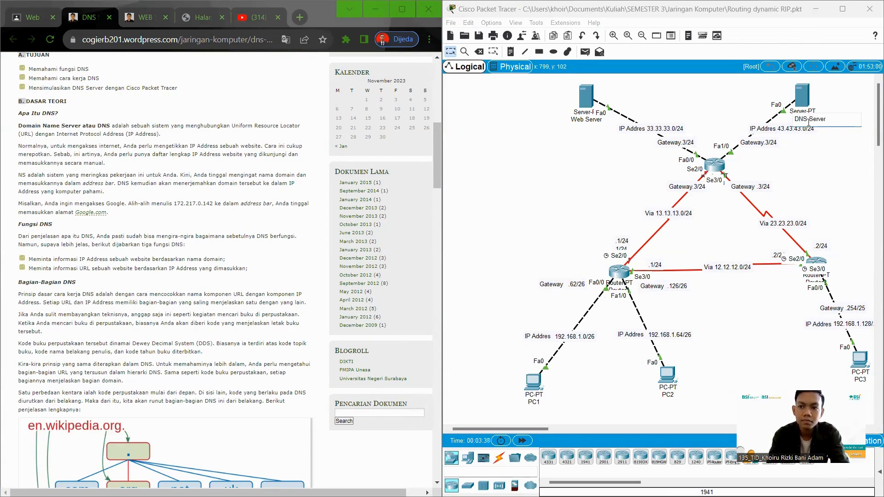
{"action": "key", "text": "Return"}
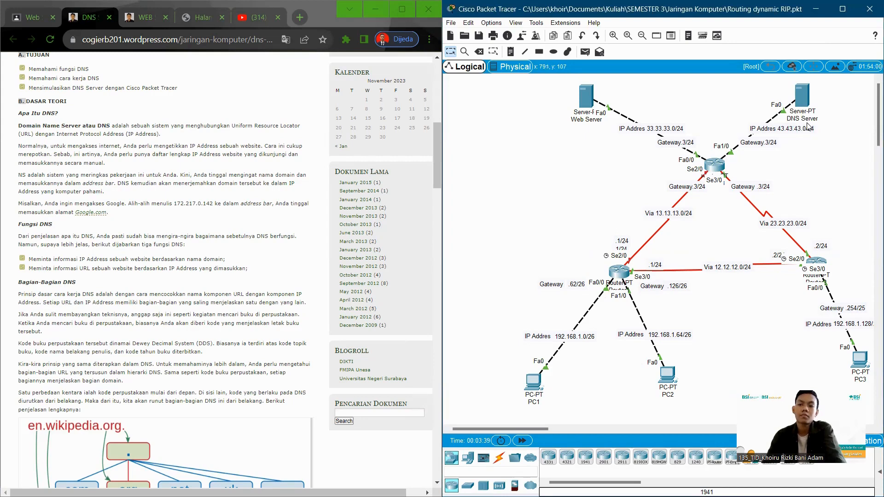
Turn on the DNS service on the DNS Server.
{"action": "left_click", "coordinate": [802, 94]}
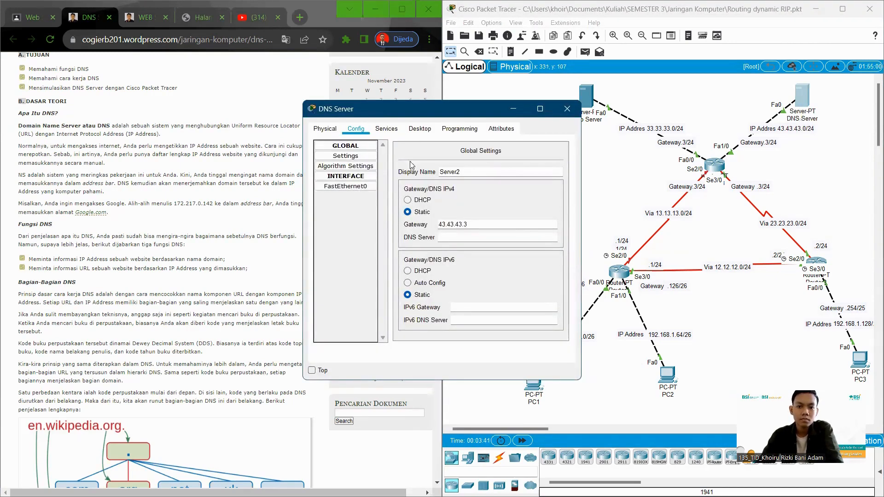
{"action": "left_click", "coordinate": [380, 130]}
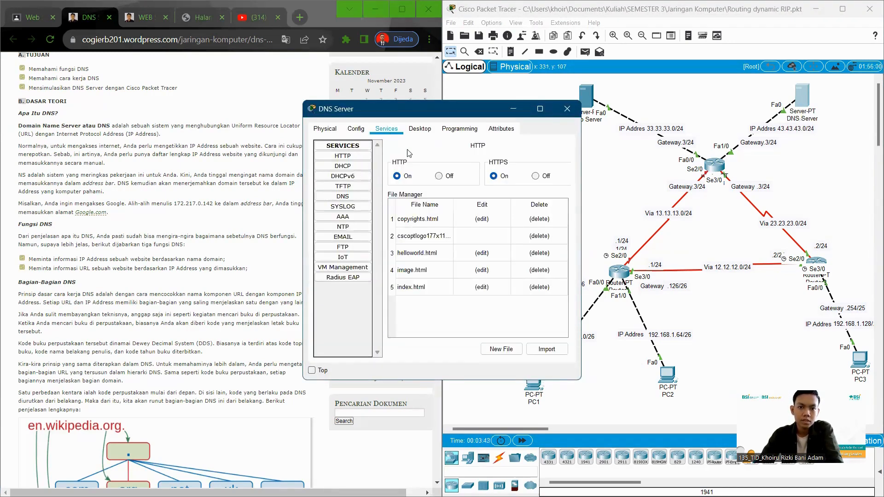
{"action": "left_click", "coordinate": [360, 195]}
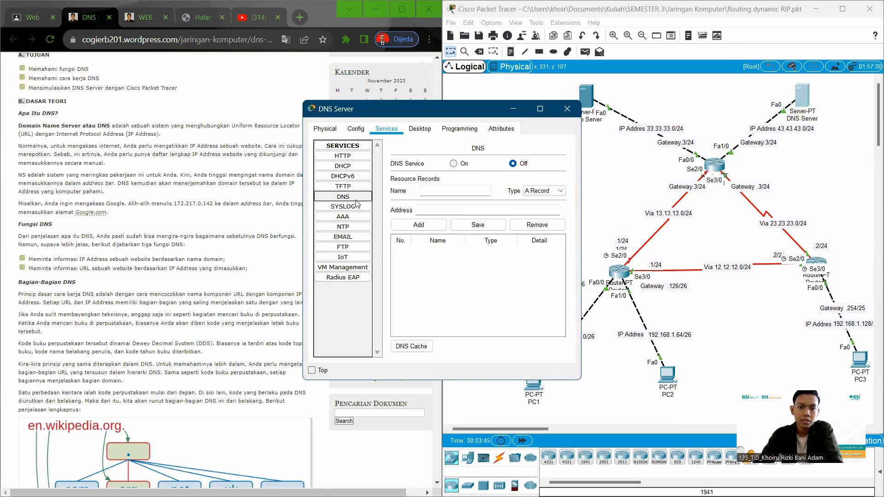
{"action": "left_click", "coordinate": [454, 163]}
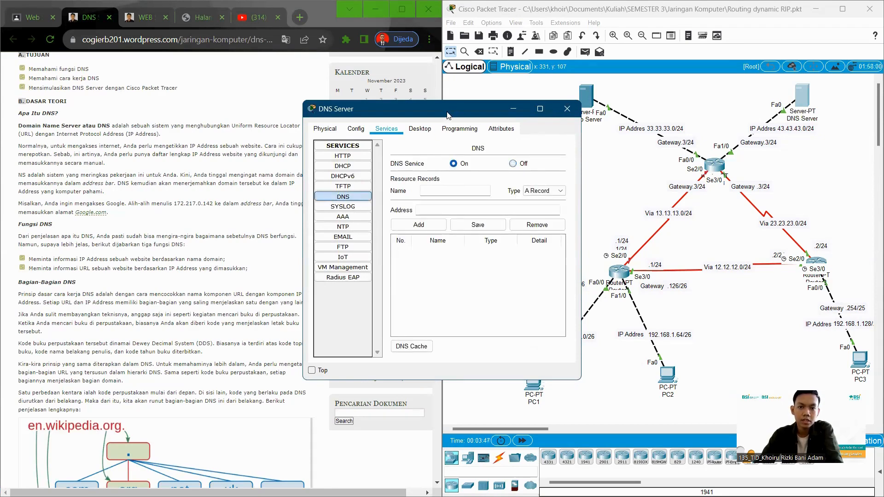
Add an A record to the DNS Server that maps the name jarkom.com to the address 33.33.33.1.
{"action": "left_click_drag", "start_coordinate": [453, 116], "coordinate": [620, 105]}
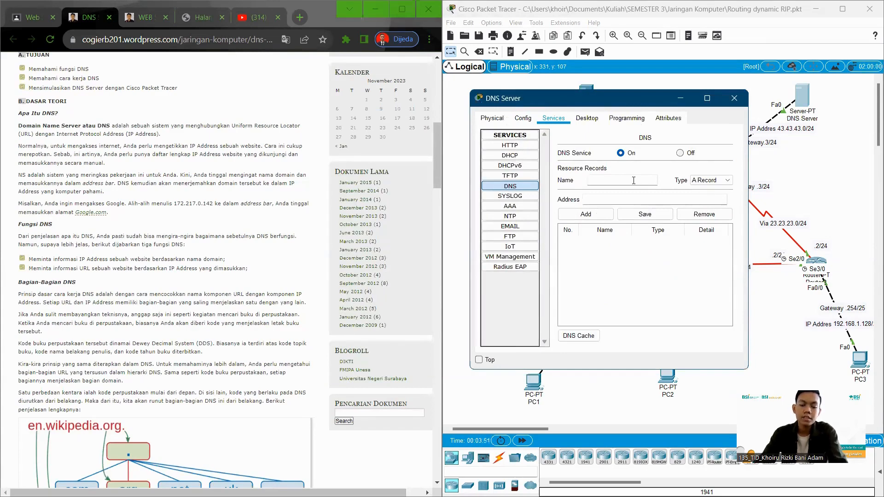
{"action": "key", "text": "BackSpace"}
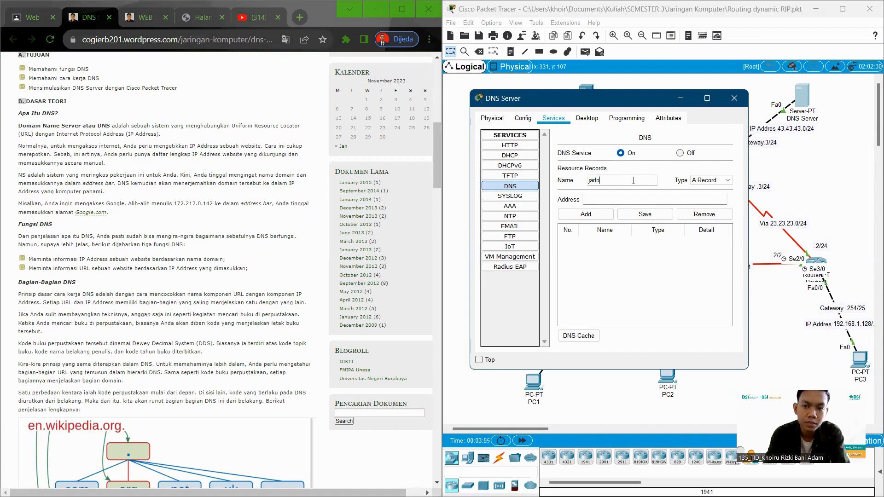
{"action": "type", "text": "om"}
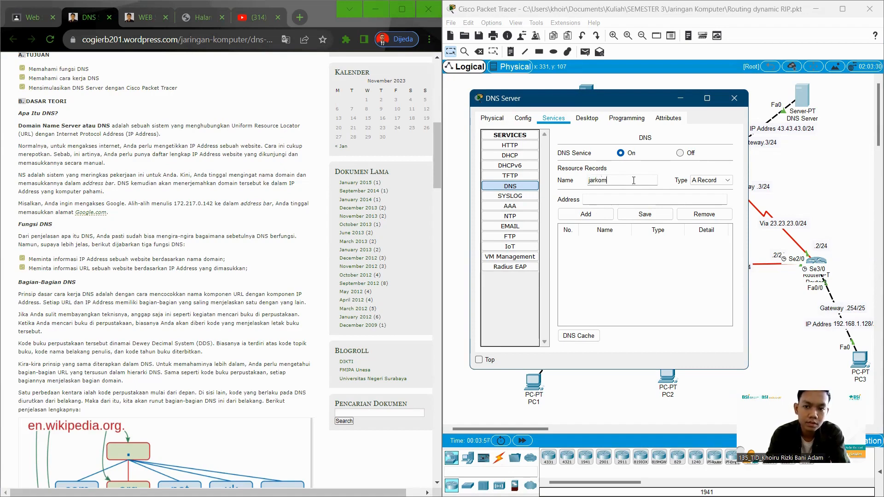
{"action": "type", "text": ".com"}
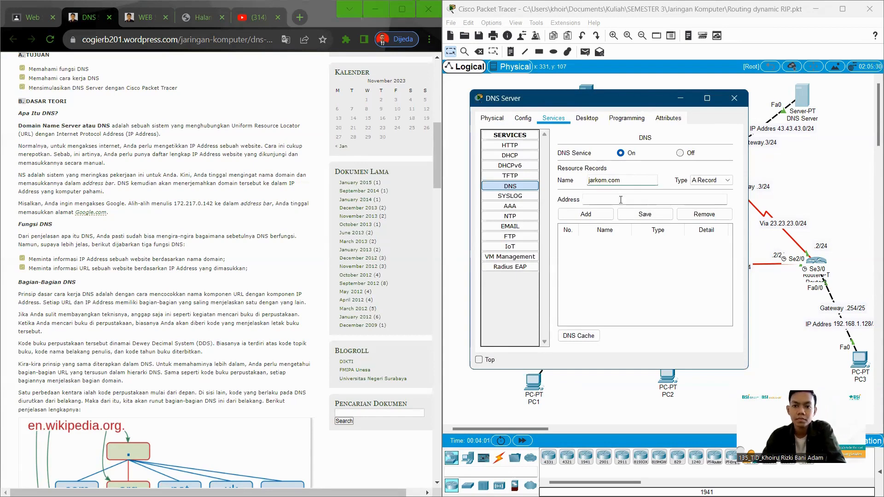
{"action": "left_click", "coordinate": [622, 199]}
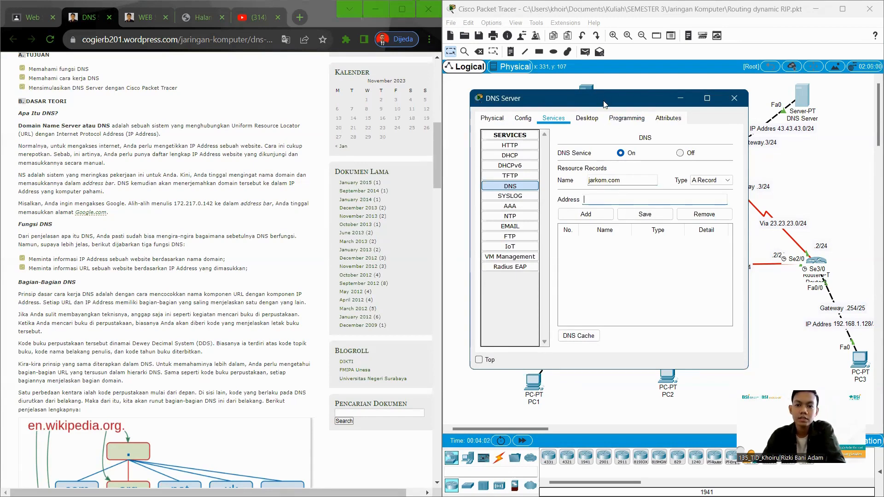
{"action": "left_click_drag", "start_coordinate": [604, 104], "coordinate": [620, 144]}
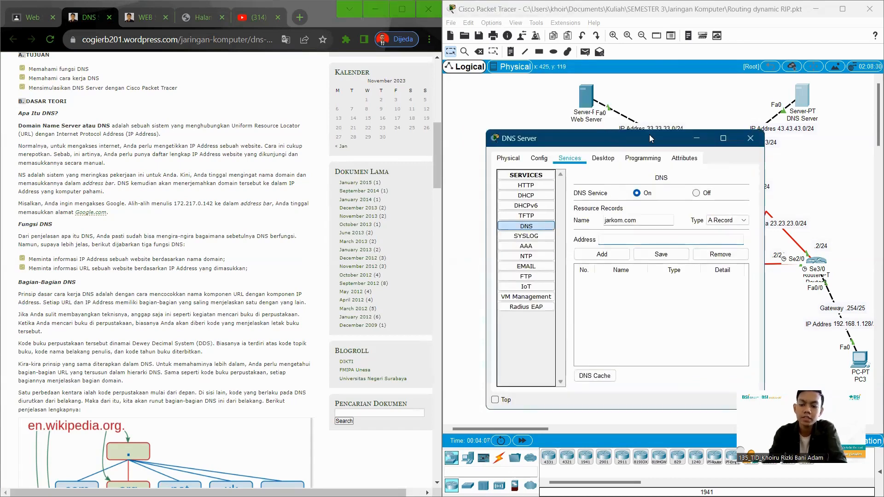
{"action": "type", "text": "33.3"}
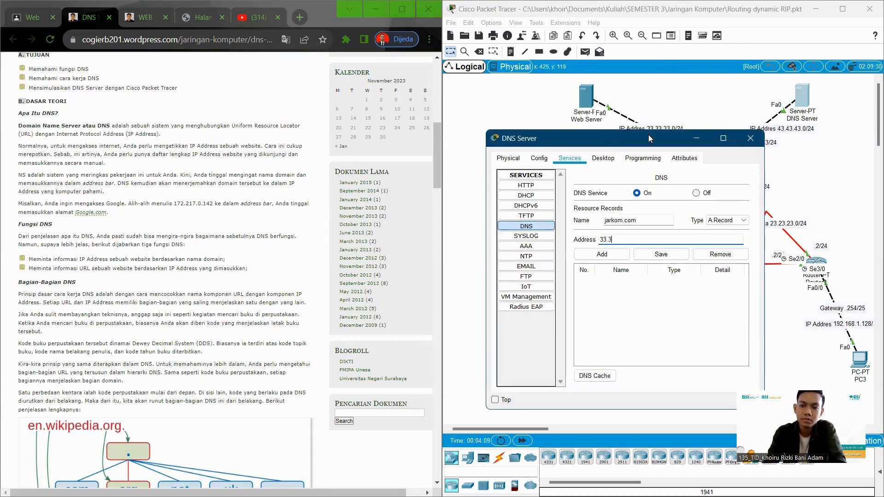
{"action": "type", "text": "3.33.1"}
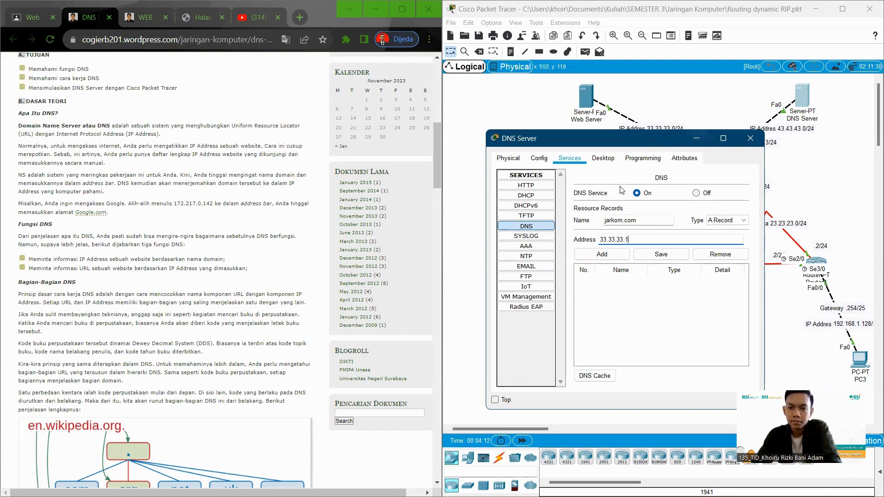
{"action": "left_click", "coordinate": [608, 256]}
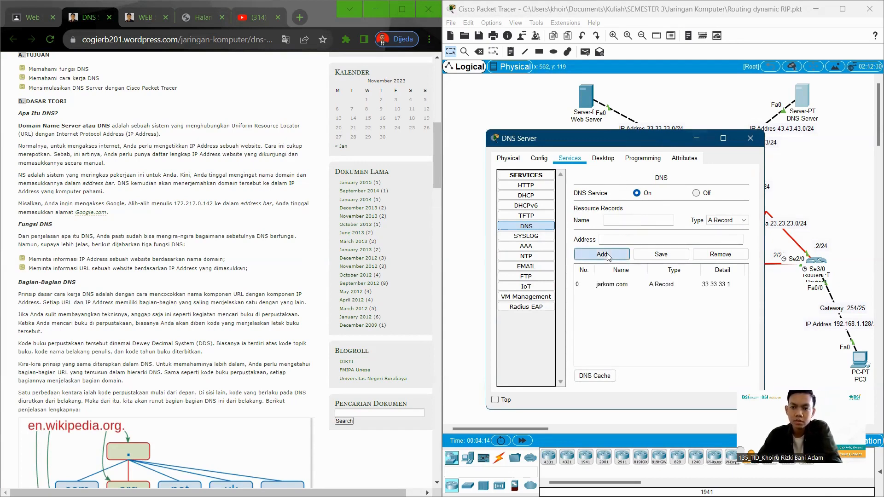
{"action": "left_click", "coordinate": [732, 221]}
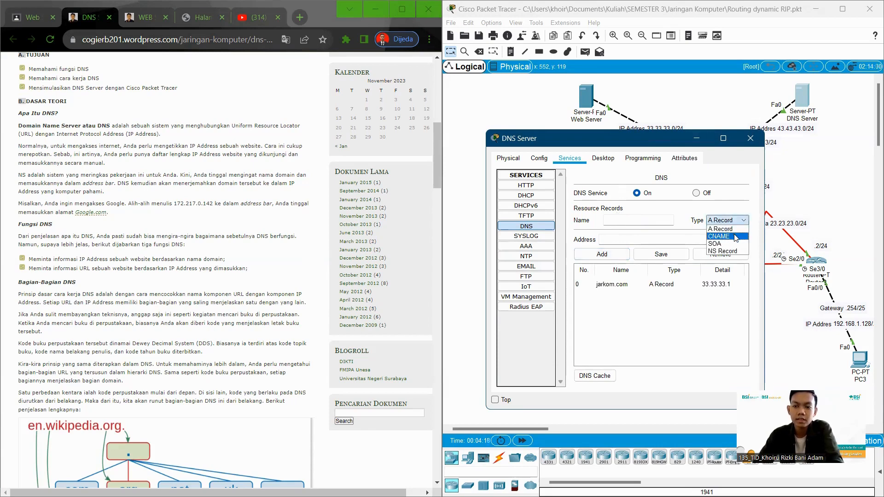
{"action": "left_click", "coordinate": [719, 236]}
{"action": "left_click", "coordinate": [657, 223]}
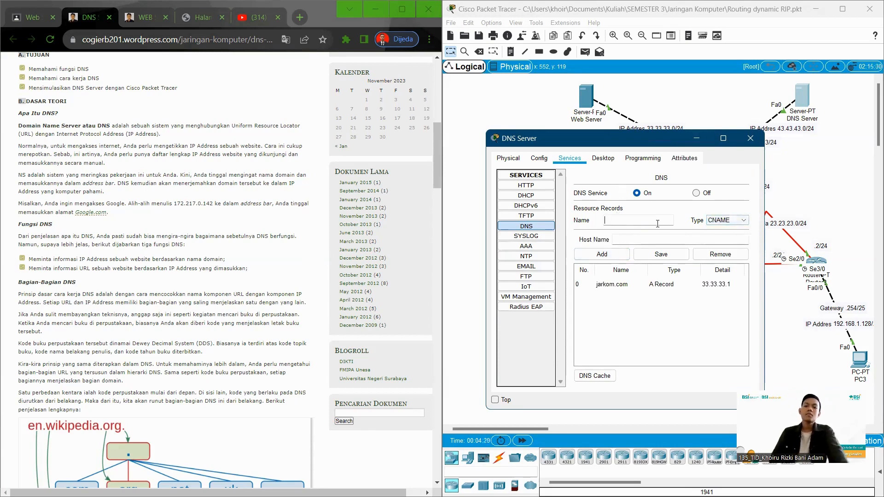
{"action": "type", "text": "www"}
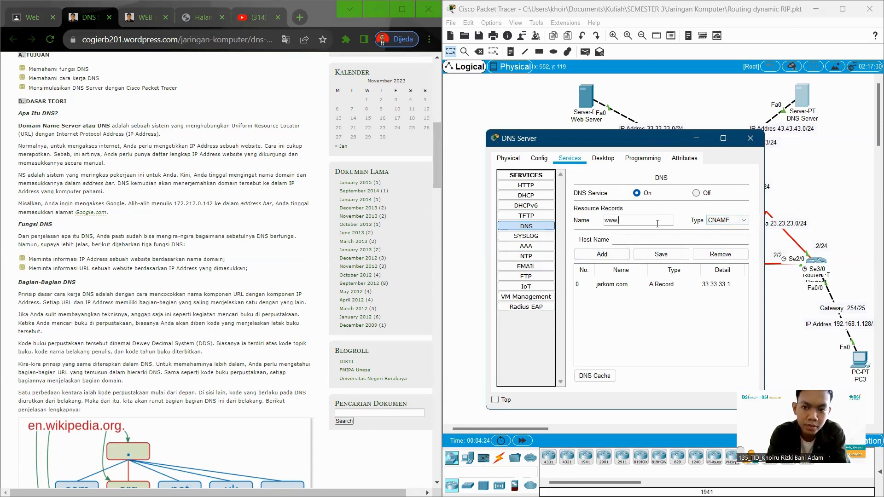
{"action": "type", "text": ".jarkom"}
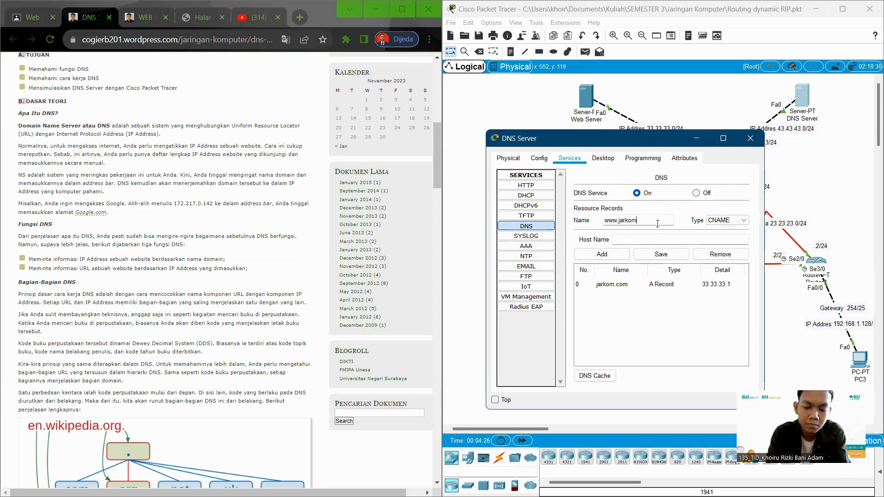
{"action": "type", "text": ".com"}
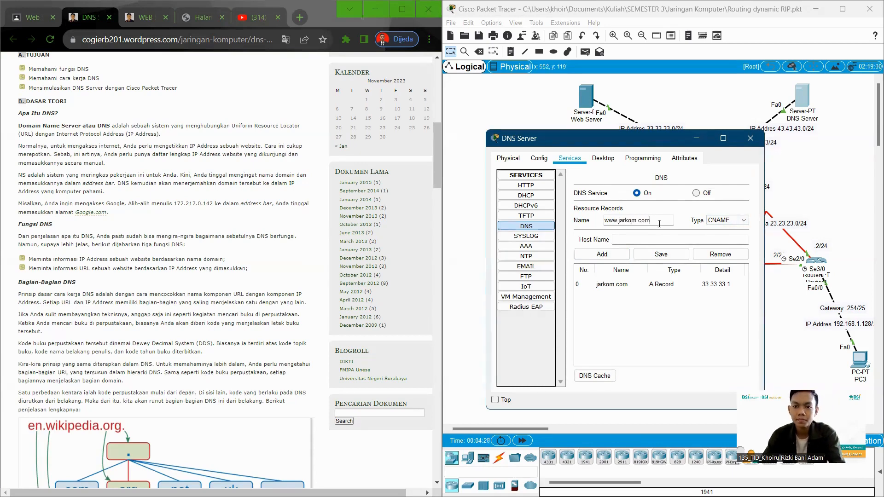
{"action": "left_click", "coordinate": [678, 239]}
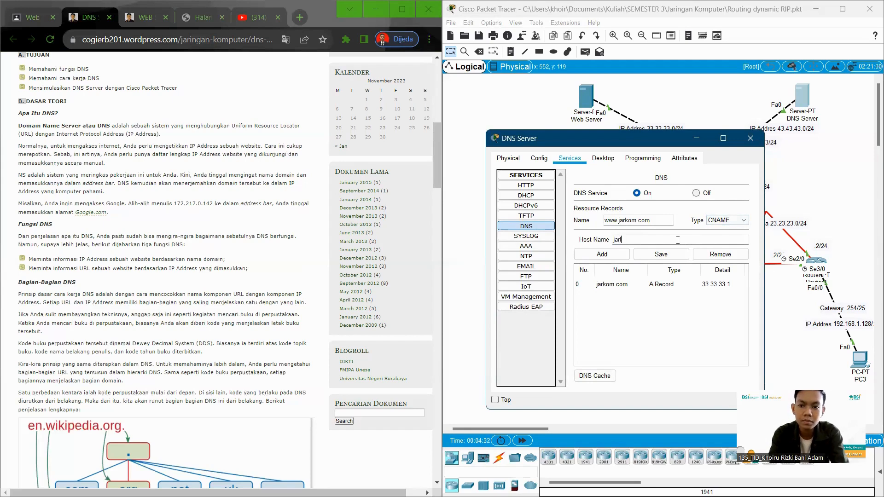
{"action": "type", "text": "jarkom"}
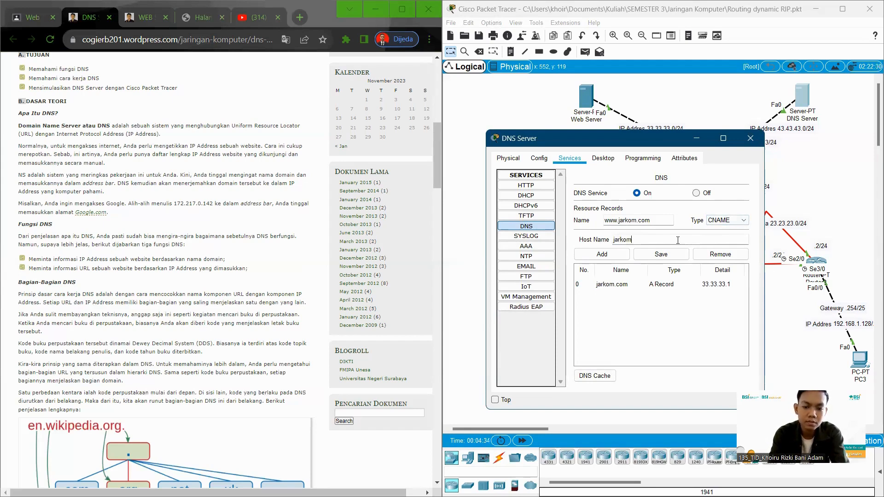
{"action": "type", "text": ".com"}
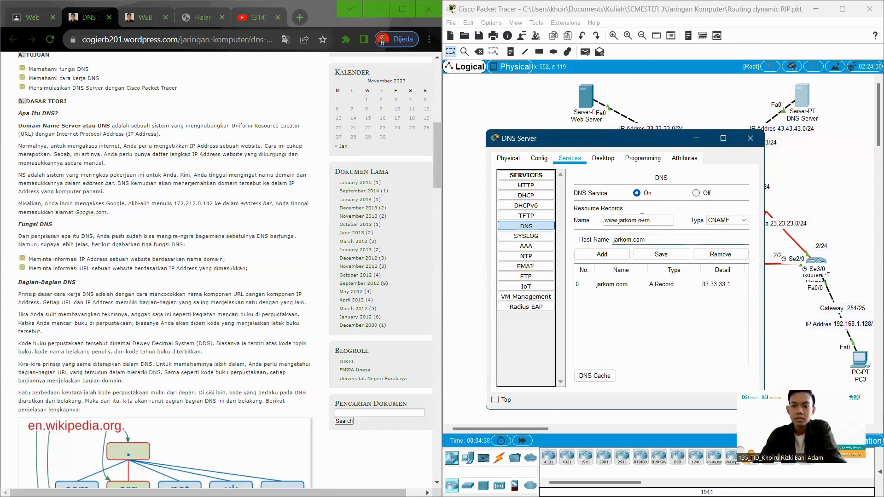
{"action": "left_click", "coordinate": [622, 257]}
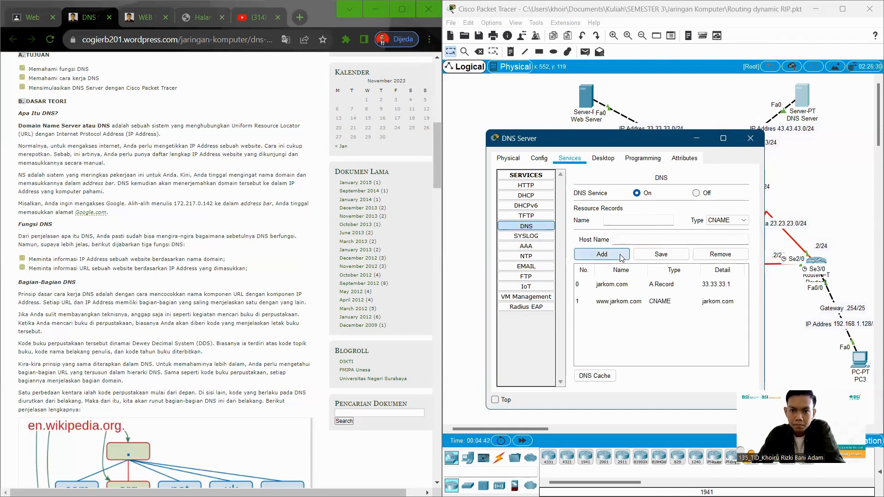
{"action": "left_click", "coordinate": [661, 258]}
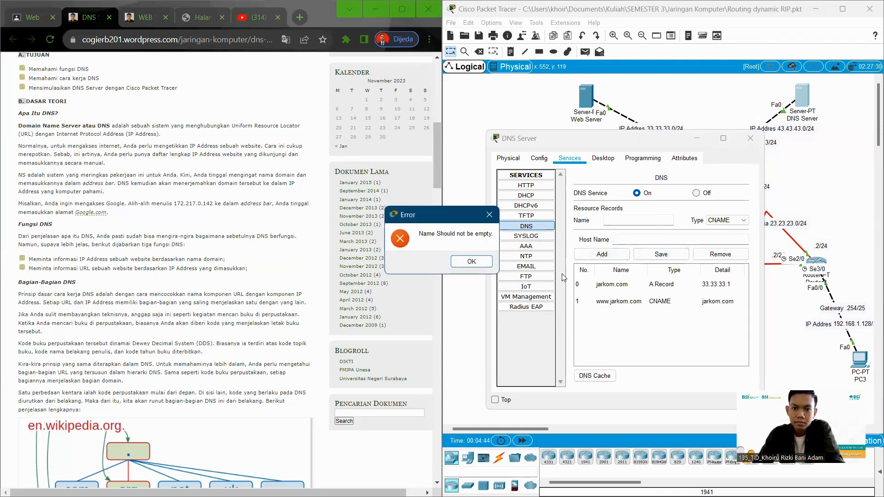
{"action": "left_click", "coordinate": [489, 215]}
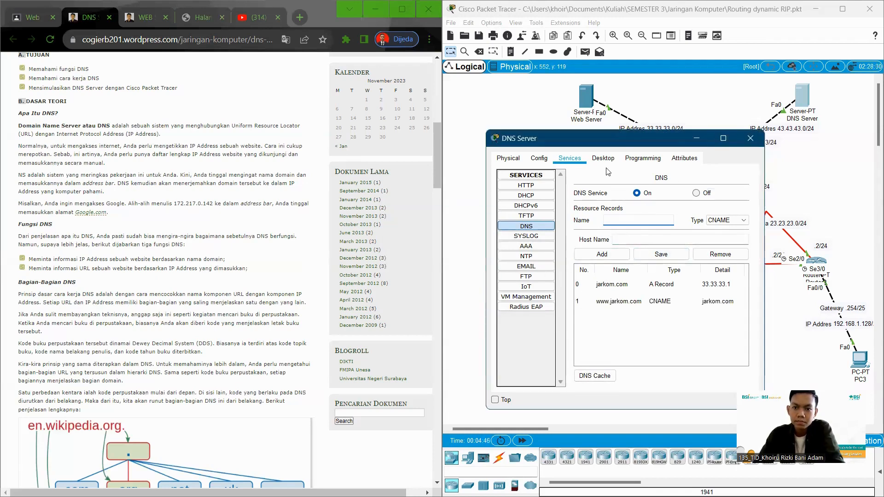
{"action": "left_click", "coordinate": [696, 139]}
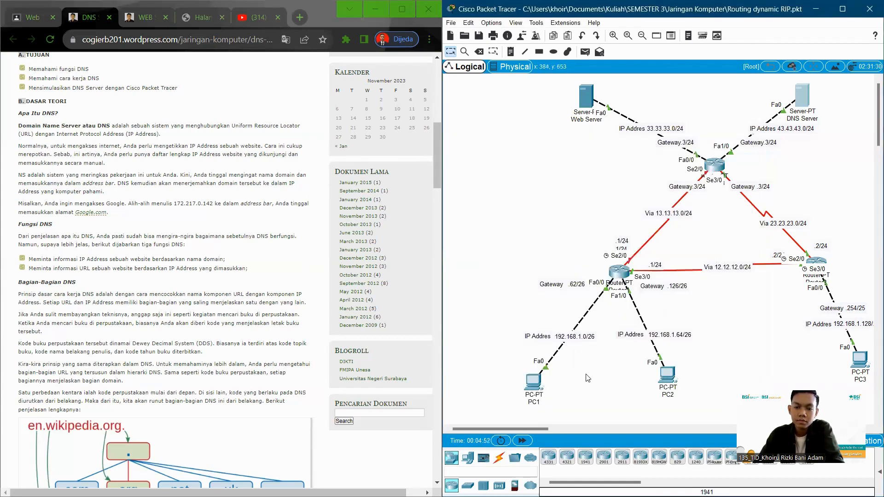
Set PC2's IPv4 DNS server to 43.43.43.1 in its global settings.
{"action": "left_click", "coordinate": [667, 376]}
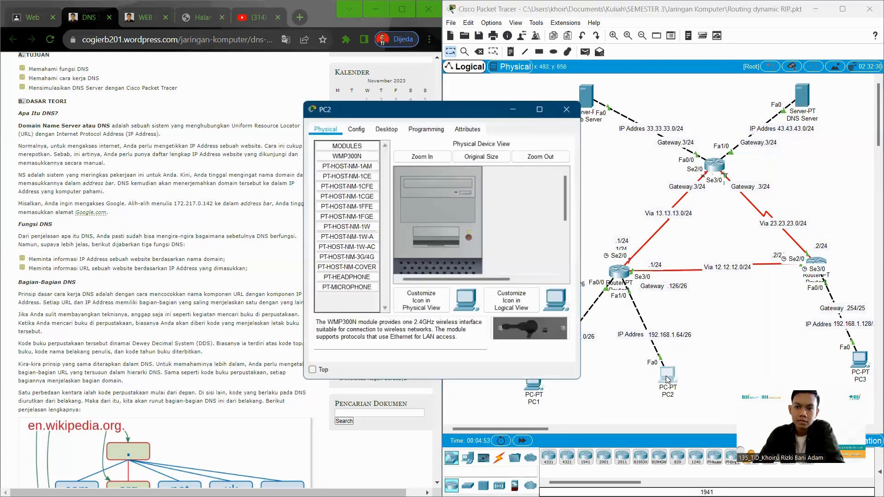
{"action": "left_click", "coordinate": [362, 128]}
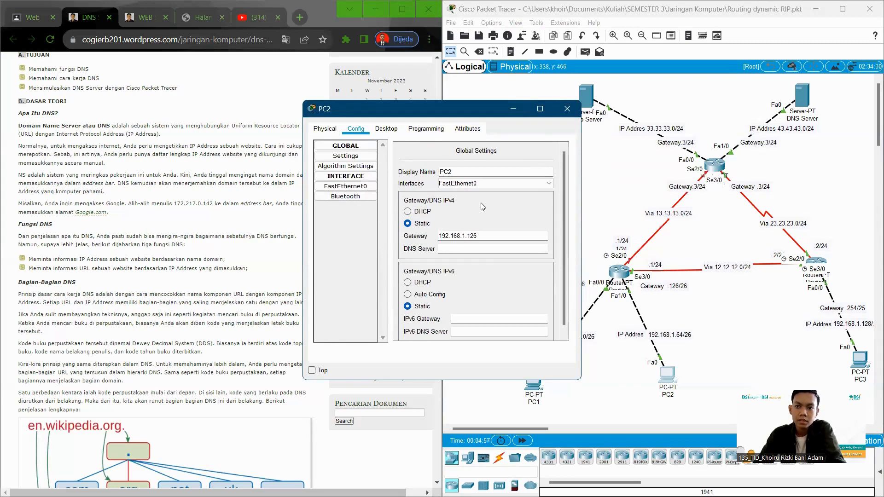
{"action": "left_click", "coordinate": [483, 250]}
{"action": "type", "text": "43.43."}
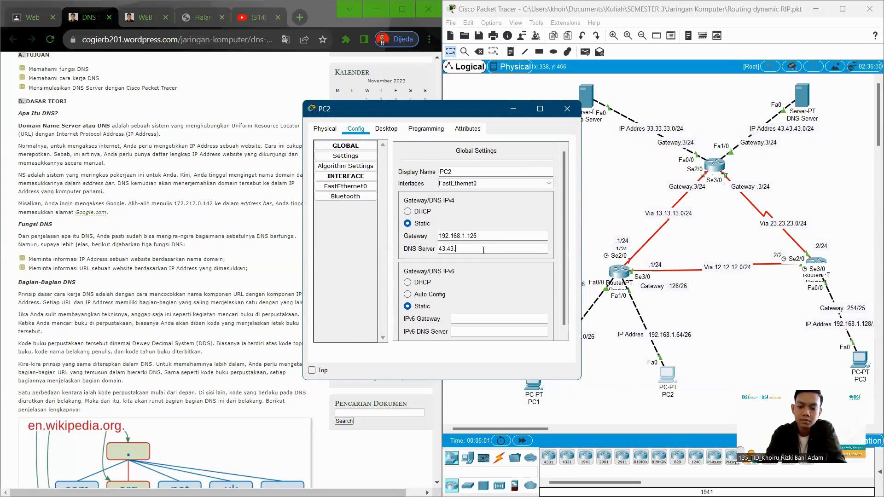
{"action": "type", "text": "43.1"}
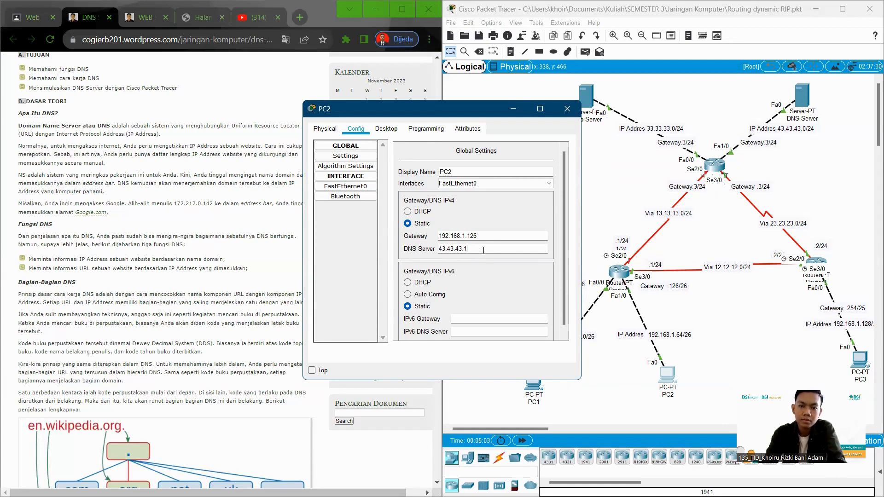
Load jarkom.com in PC2's web browser to test name resolution, fast-forwarding the simulation time.
{"action": "left_click", "coordinate": [385, 128]}
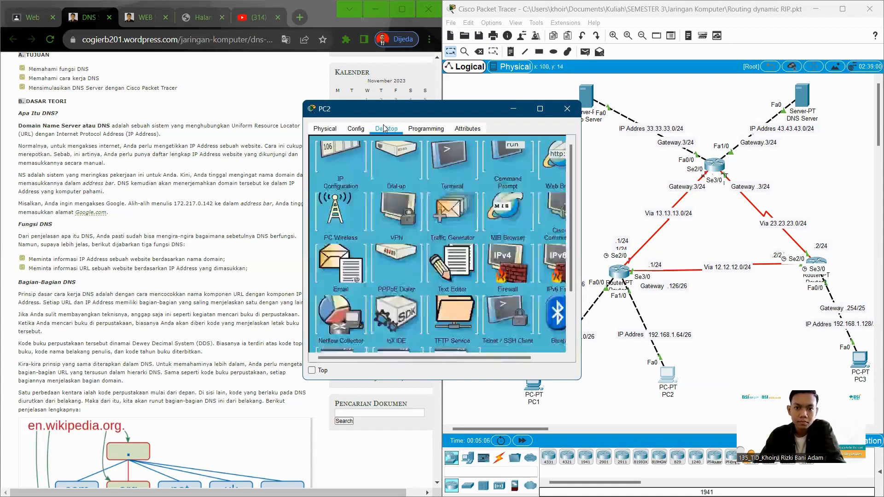
{"action": "left_click", "coordinate": [554, 175]}
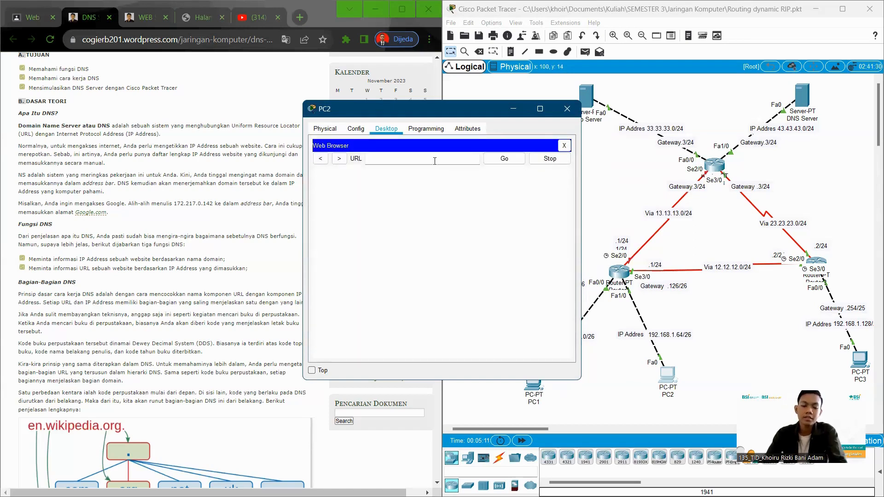
{"action": "type", "text": "jarl"}
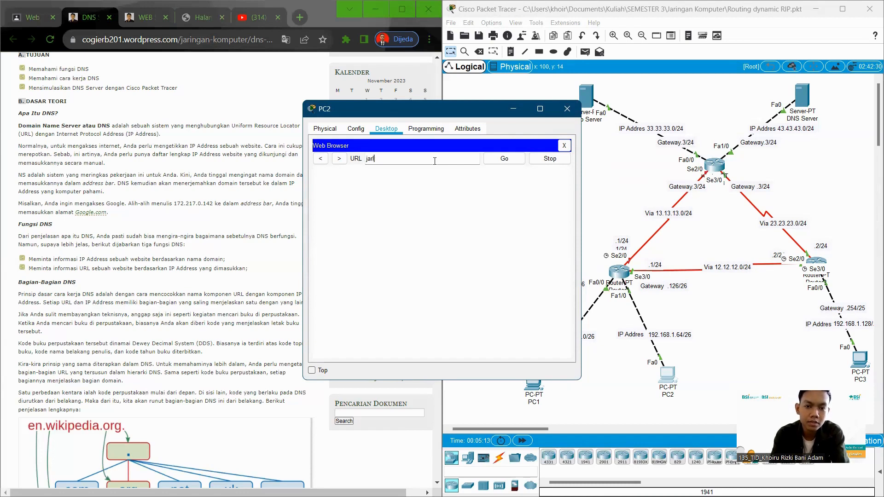
{"action": "type", "text": "kom.c"}
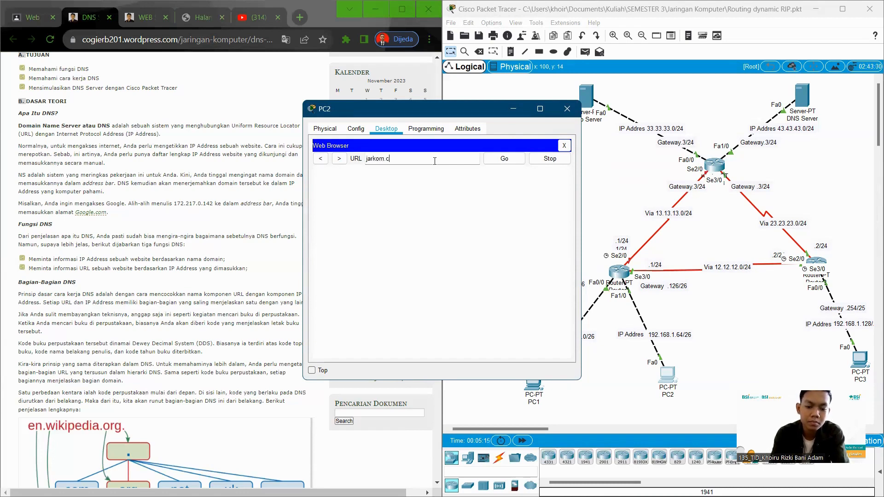
{"action": "type", "text": "om"}
{"action": "left_click", "coordinate": [504, 159]}
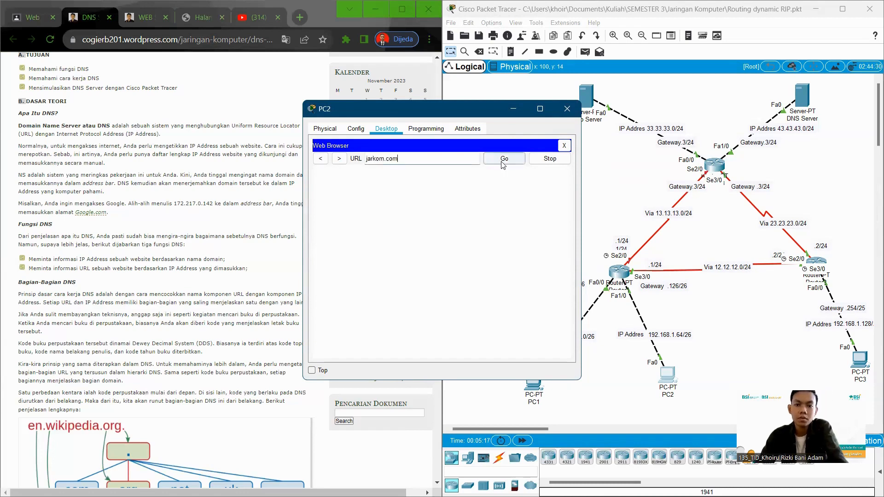
{"action": "left_click", "coordinate": [522, 441]}
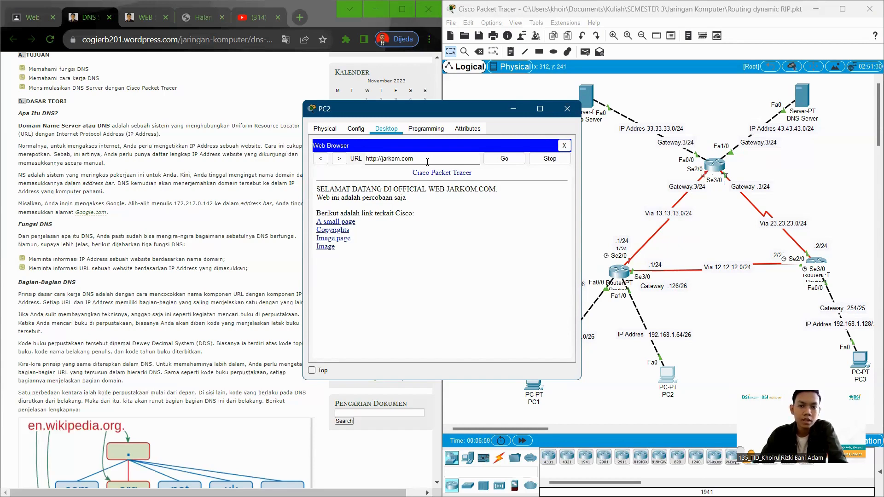
{"action": "left_click_drag", "start_coordinate": [425, 159], "coordinate": [366, 163]}
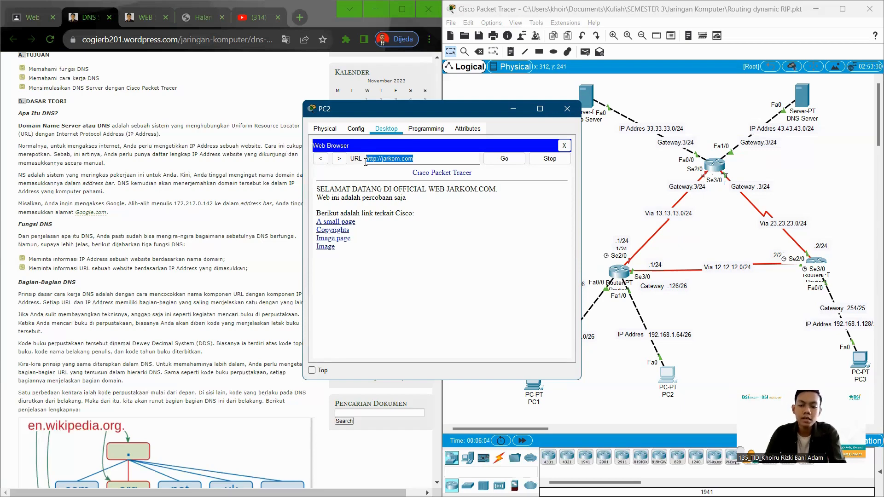
{"action": "key", "text": "BackSpace"}
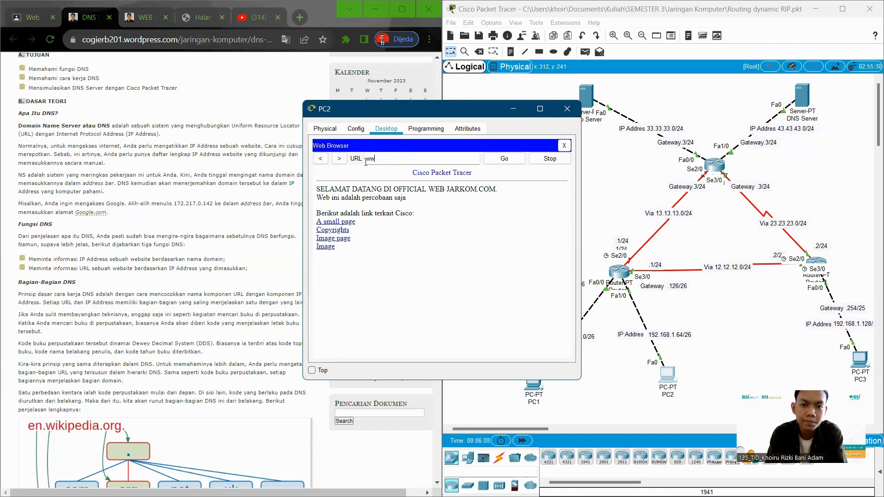
{"action": "type", "text": "www"}
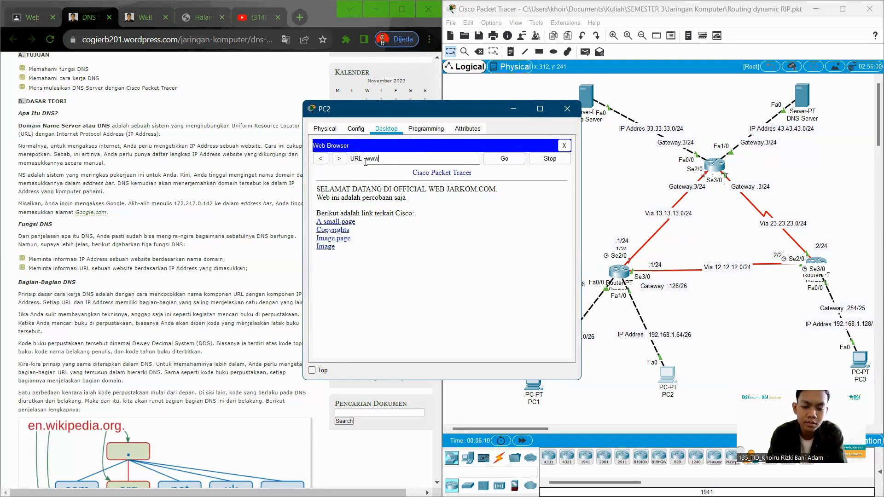
{"action": "type", "text": ".jarkom"}
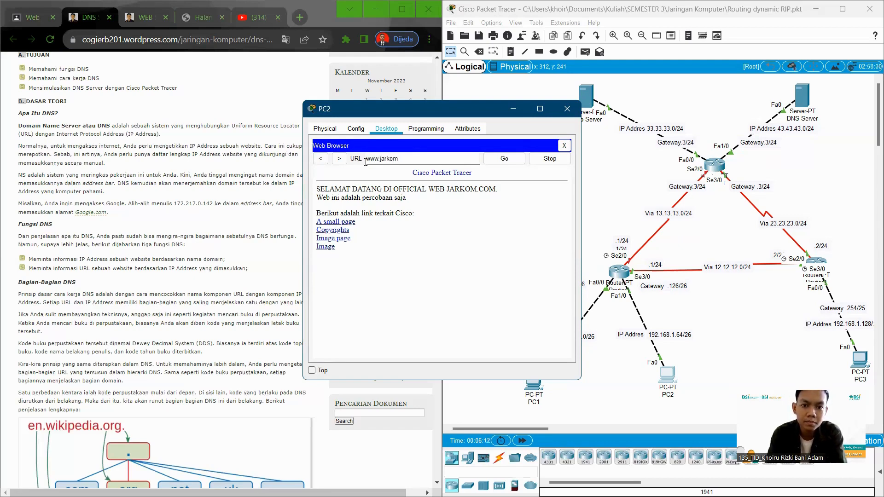
{"action": "type", "text": ".com"}
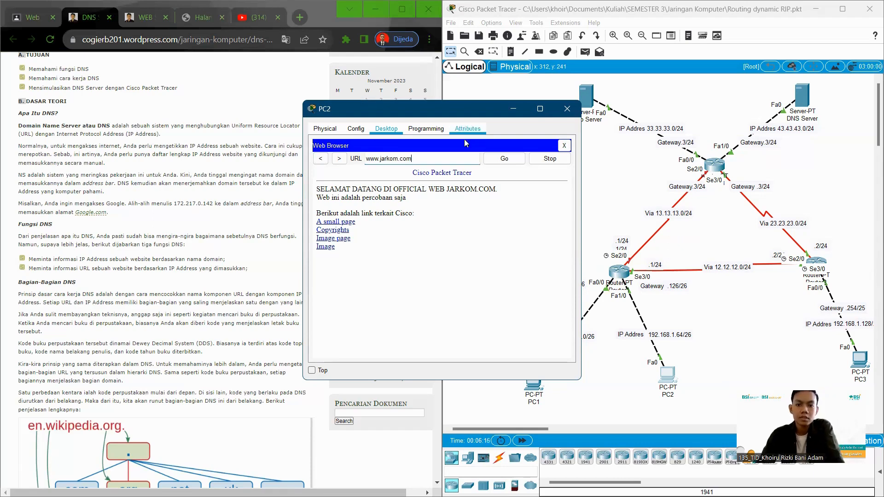
{"action": "left_click", "coordinate": [502, 162]}
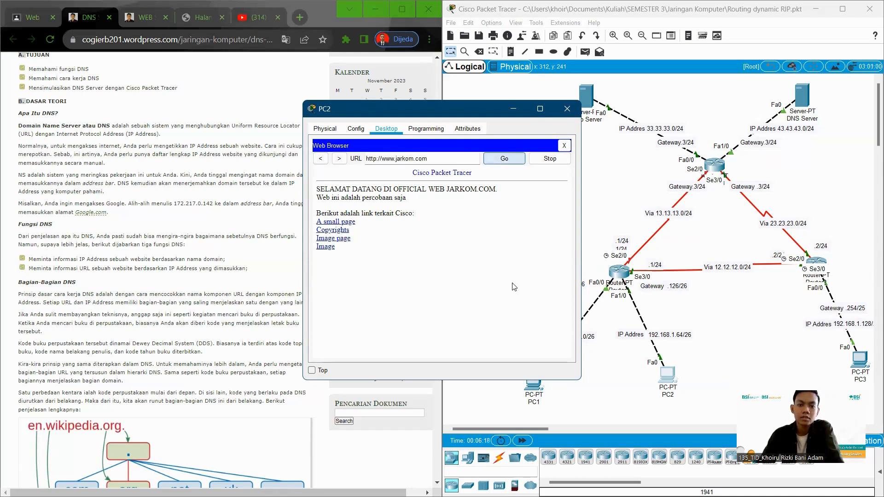
{"action": "left_click", "coordinate": [523, 438]}
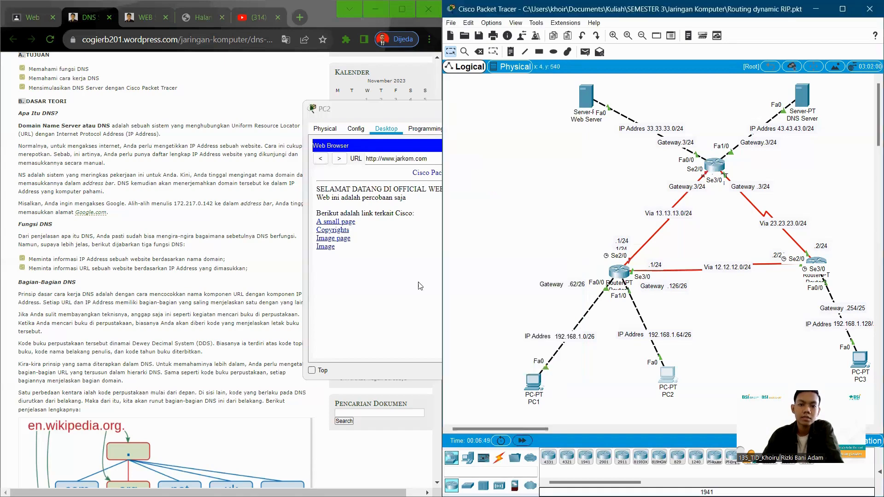
{"action": "left_click", "coordinate": [411, 141]}
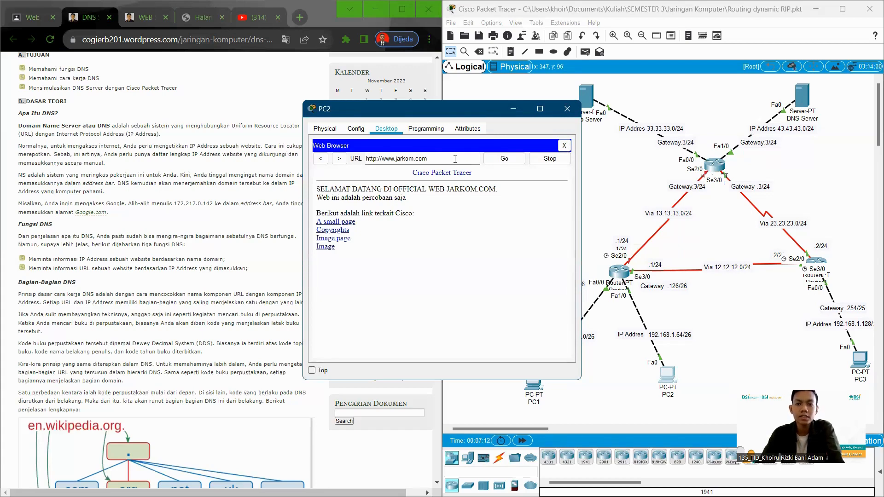
{"action": "triple_click", "coordinate": [376, 165]}
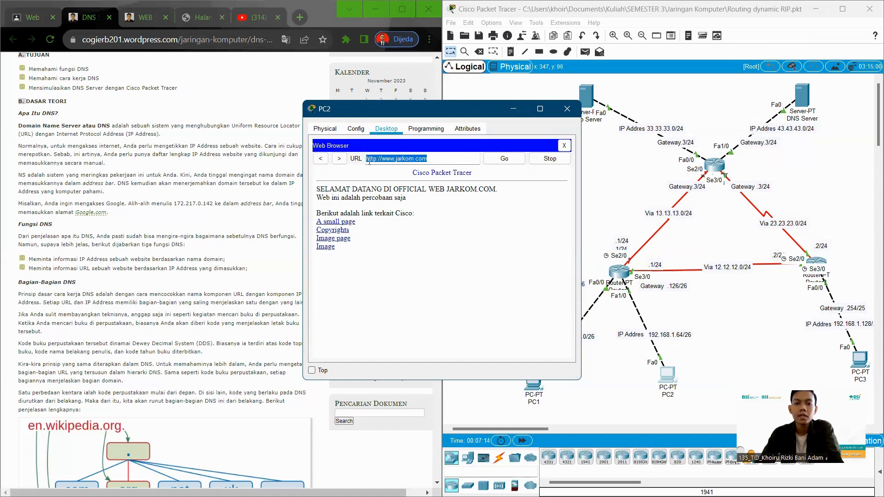
{"action": "left_click", "coordinate": [416, 266]}
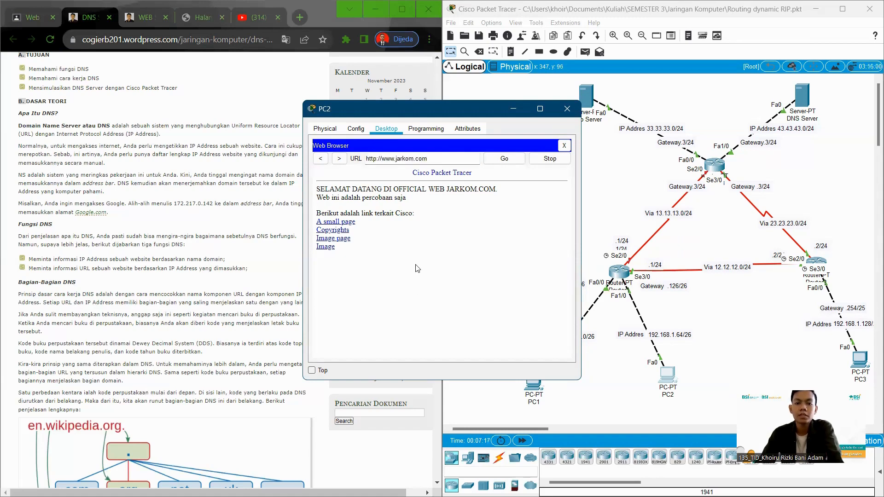
{"action": "left_click", "coordinate": [513, 110]}
{"action": "scroll", "coordinate": [249, 238], "scroll_direction": "down", "scroll_amount": 5}
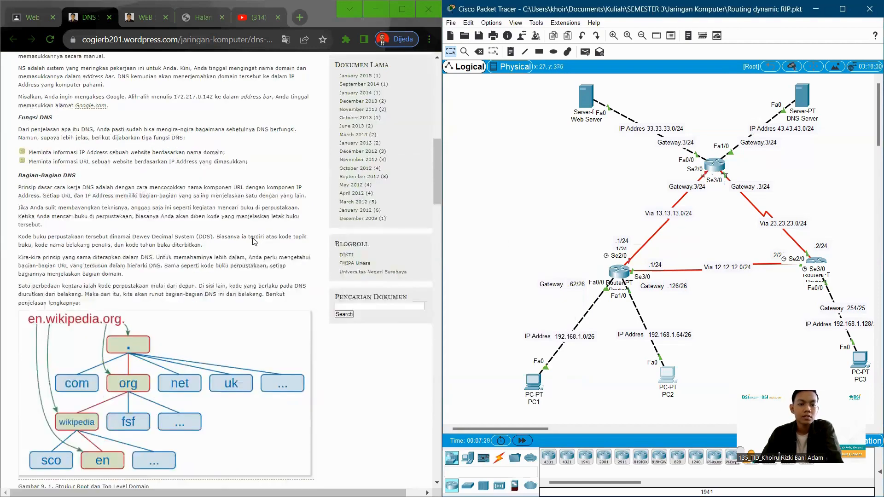
{"action": "scroll", "coordinate": [238, 242], "scroll_direction": "up", "scroll_amount": 5}
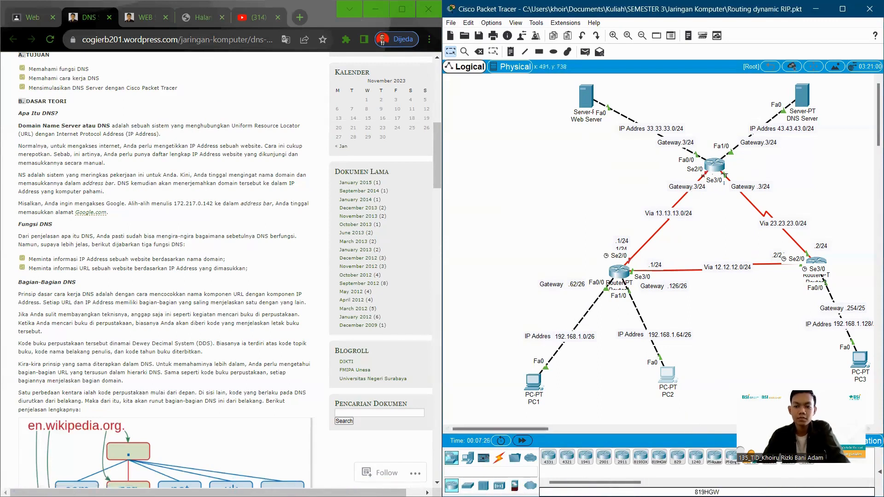
{"action": "mouse_move", "coordinate": [544, 483]}
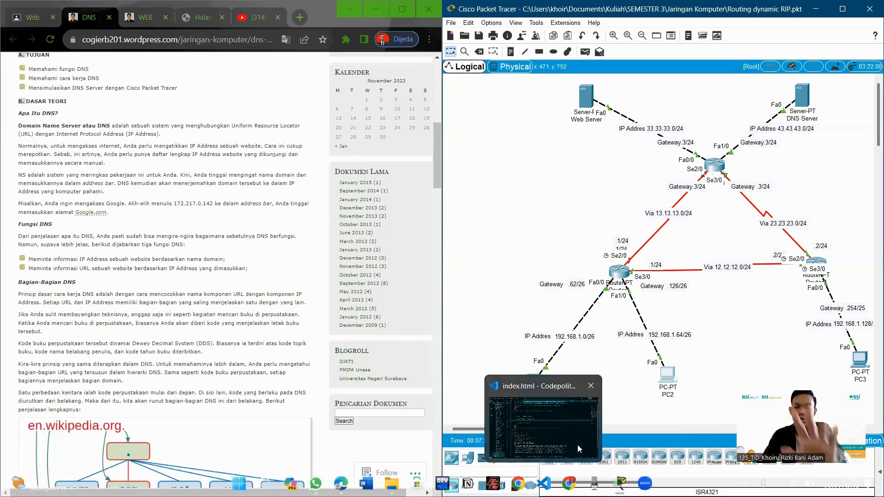